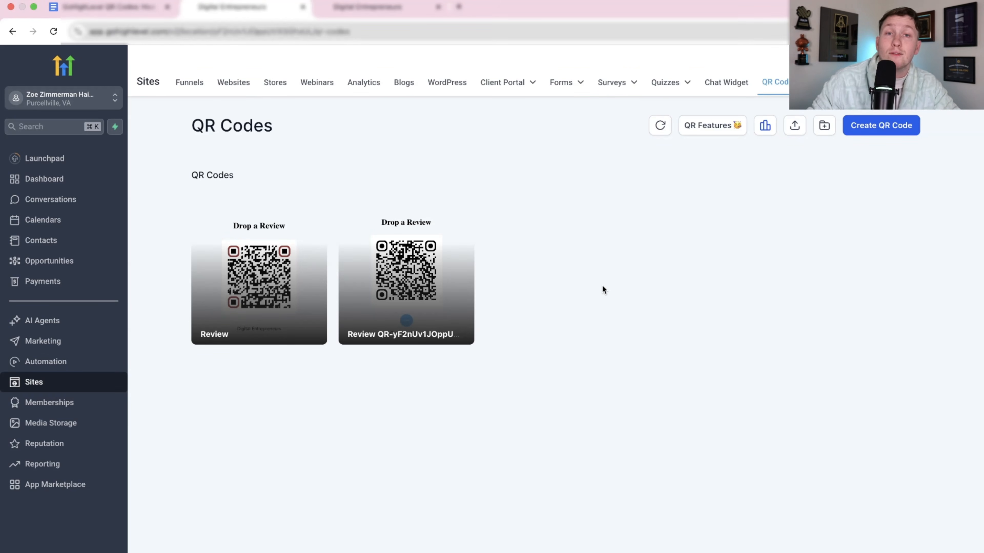
Switch to the Ai Super Snapshot account and start creating a new QR code.
key("ctrl+Tab")
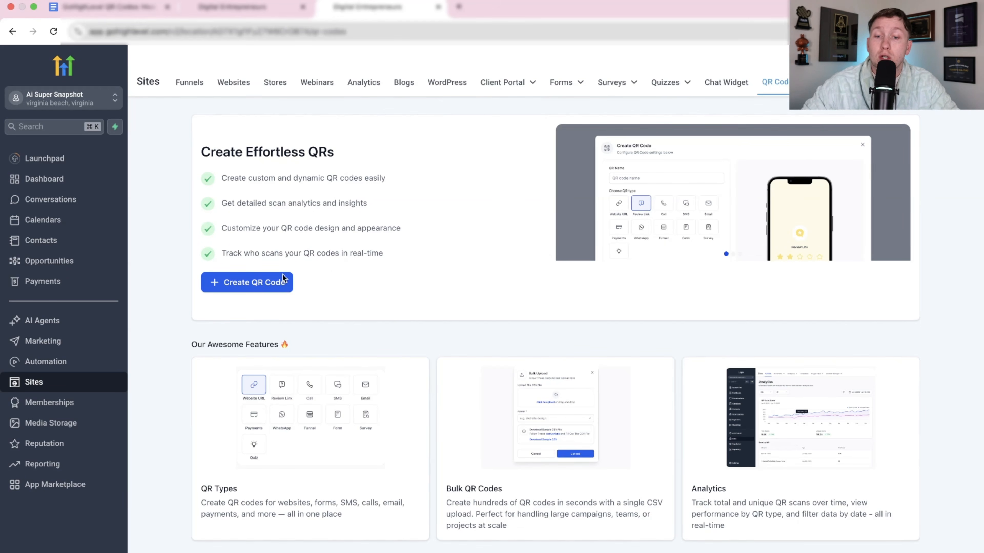
left_click(245, 286)
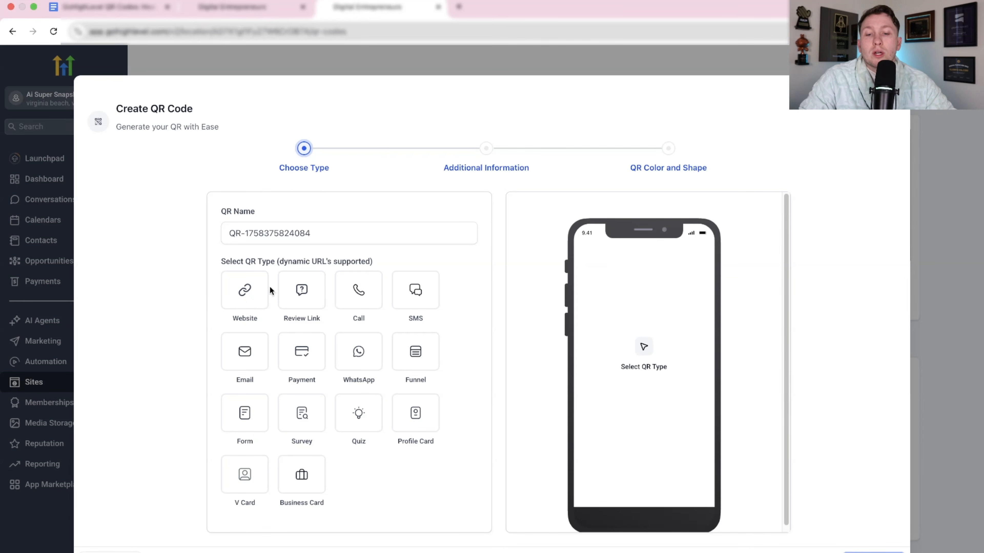
Preview the available QR types one after another, from Website and Review Link through V Card and Business Card.
left_click(244, 301)
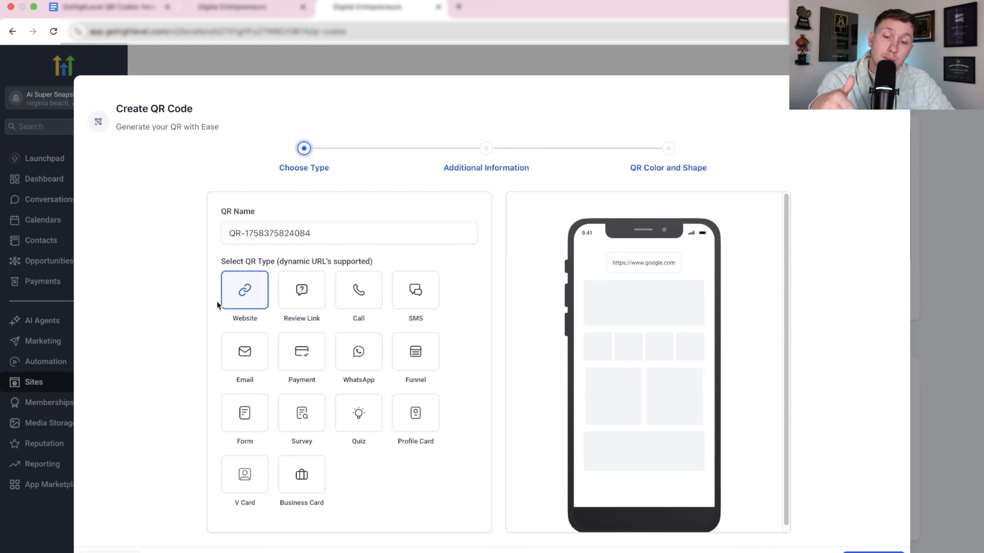
left_click(302, 292)
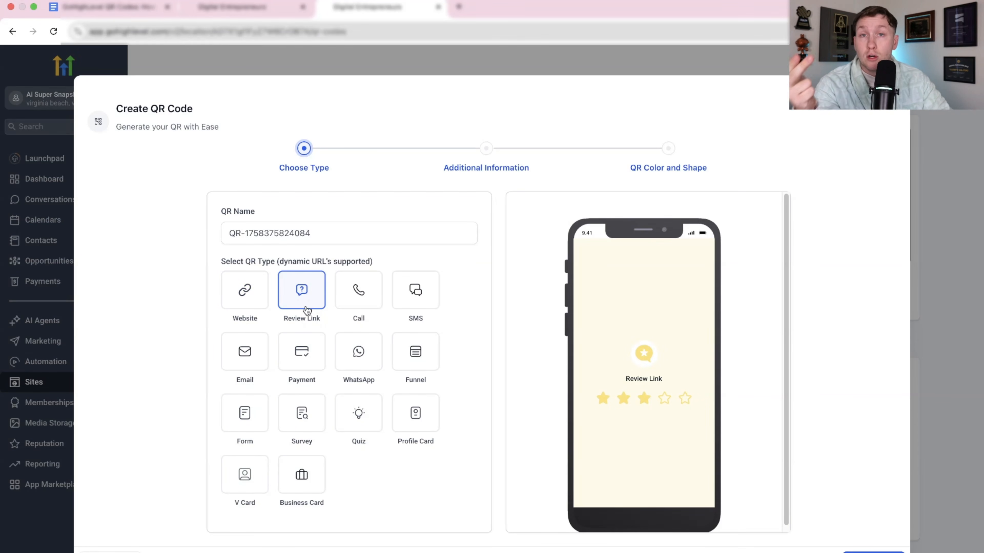
left_click(370, 310)
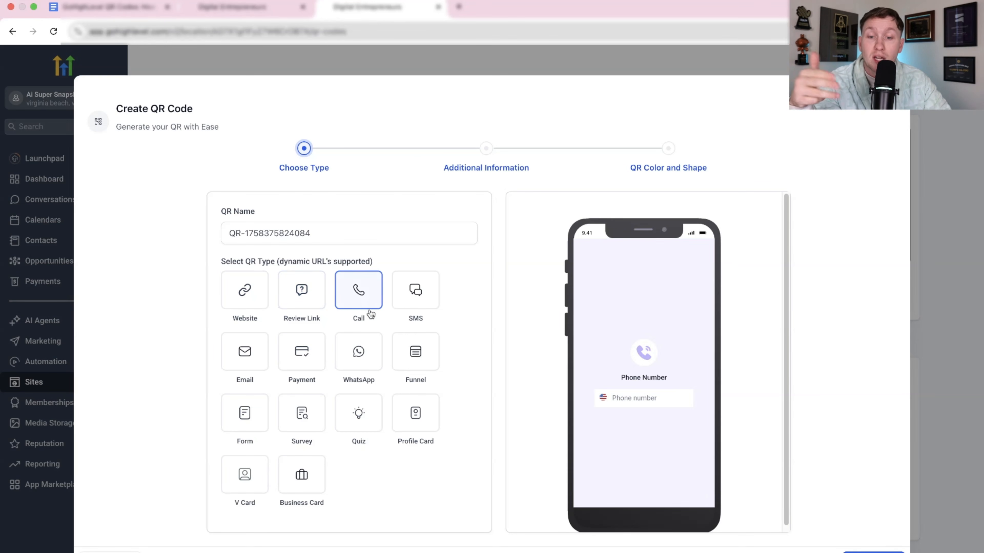
left_click(415, 307)
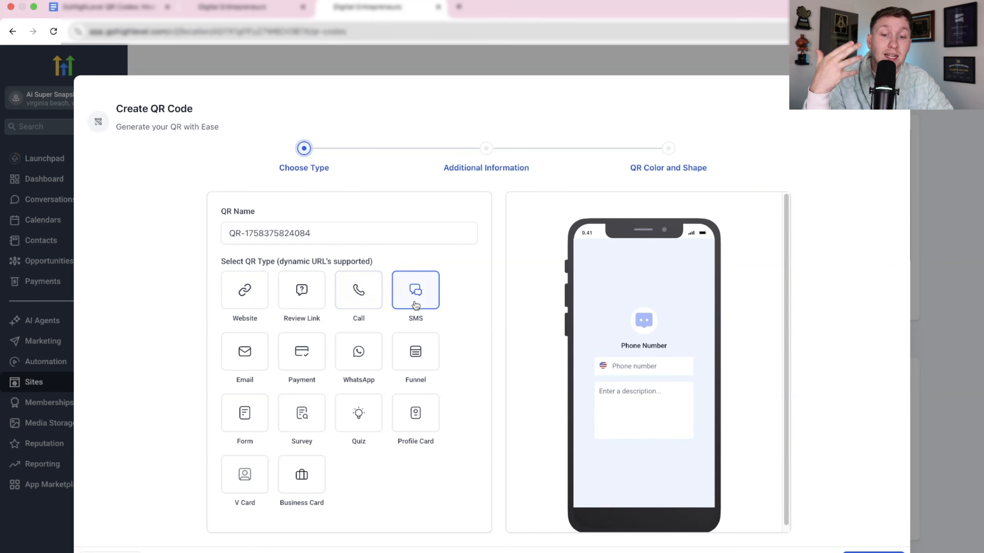
left_click(238, 354)
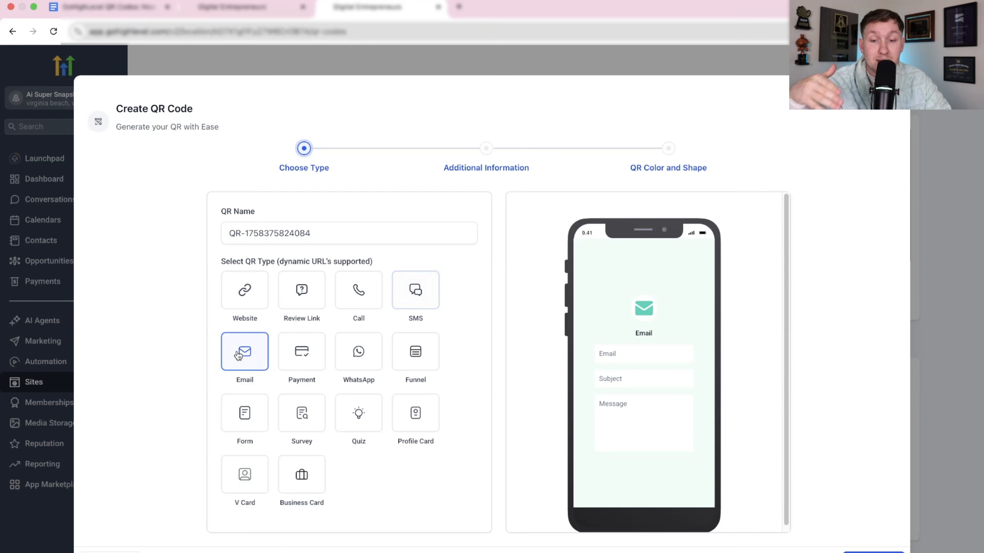
left_click(302, 371)
left_click(353, 357)
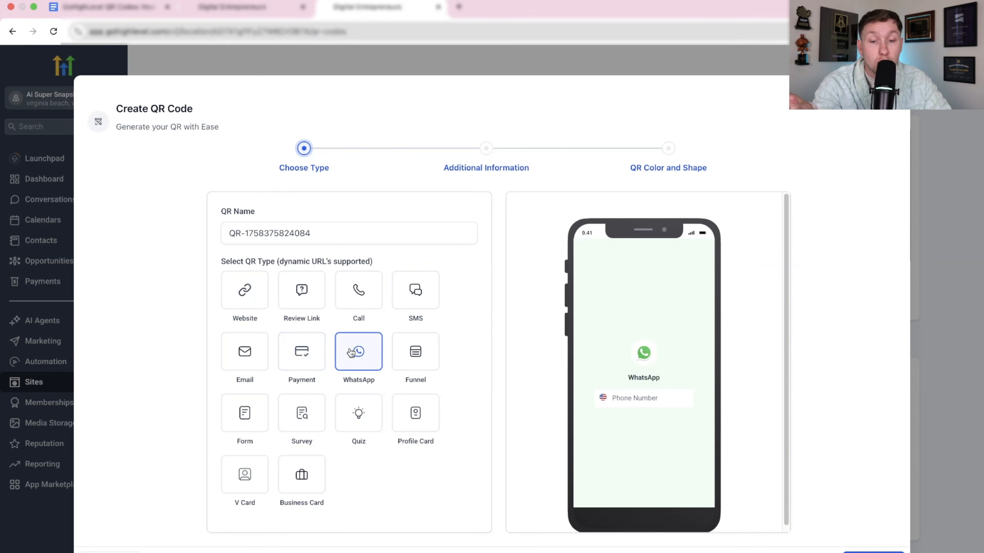
left_click(426, 353)
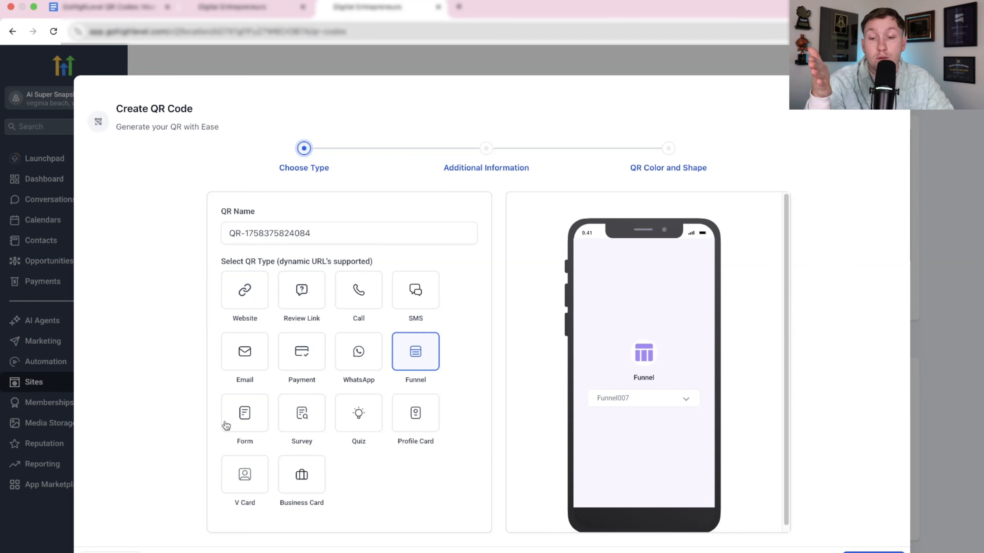
left_click(236, 424)
left_click(306, 418)
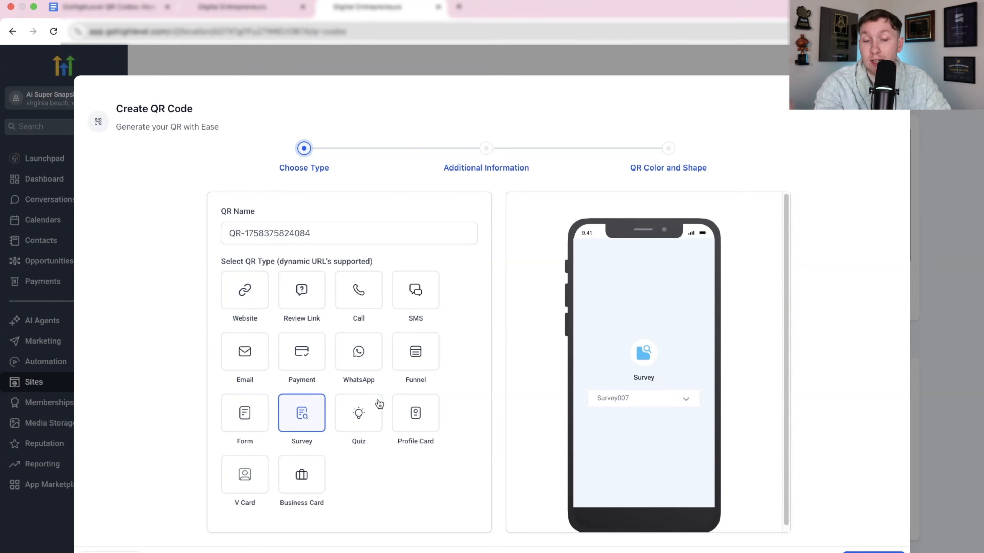
left_click(380, 411)
left_click(423, 424)
left_click(243, 467)
left_click(314, 482)
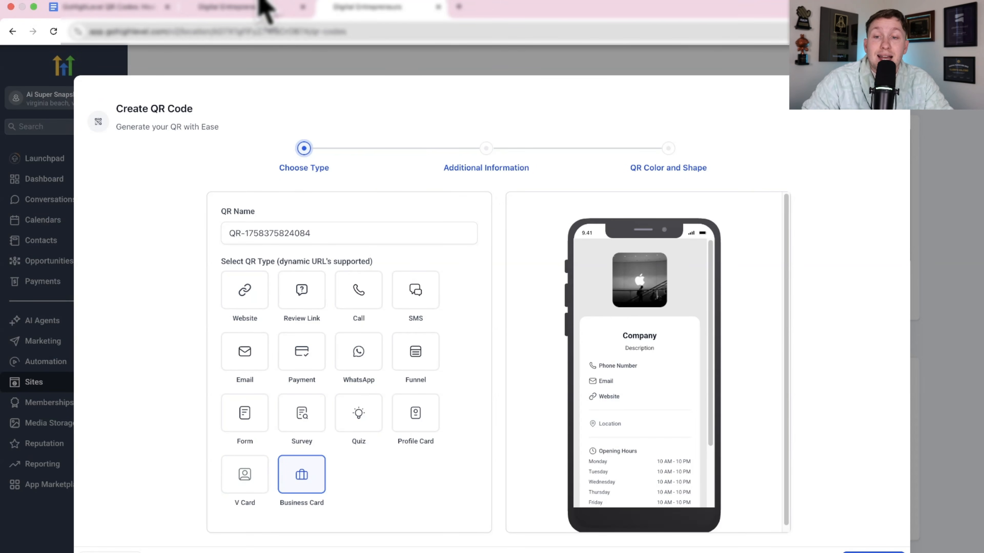
left_click(251, 5)
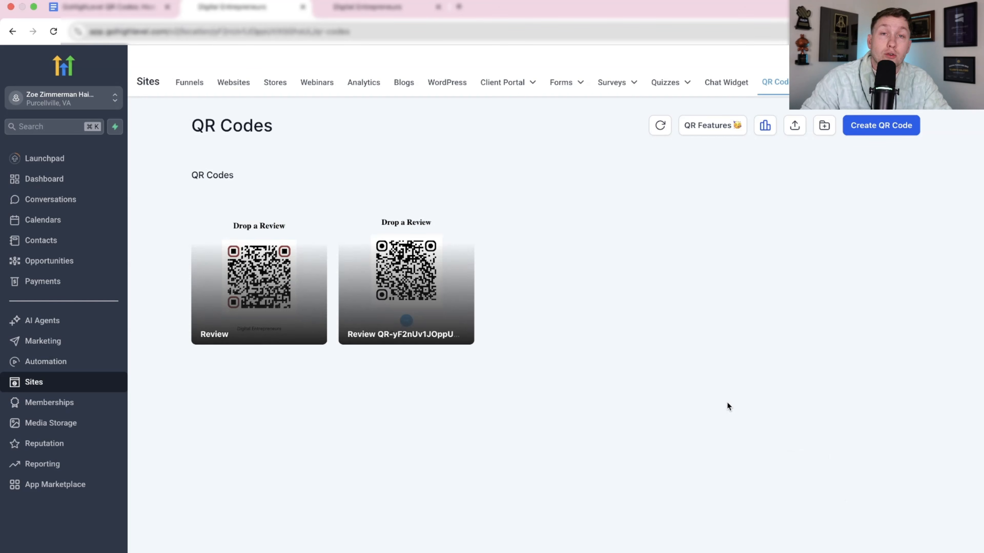
left_click(368, 7)
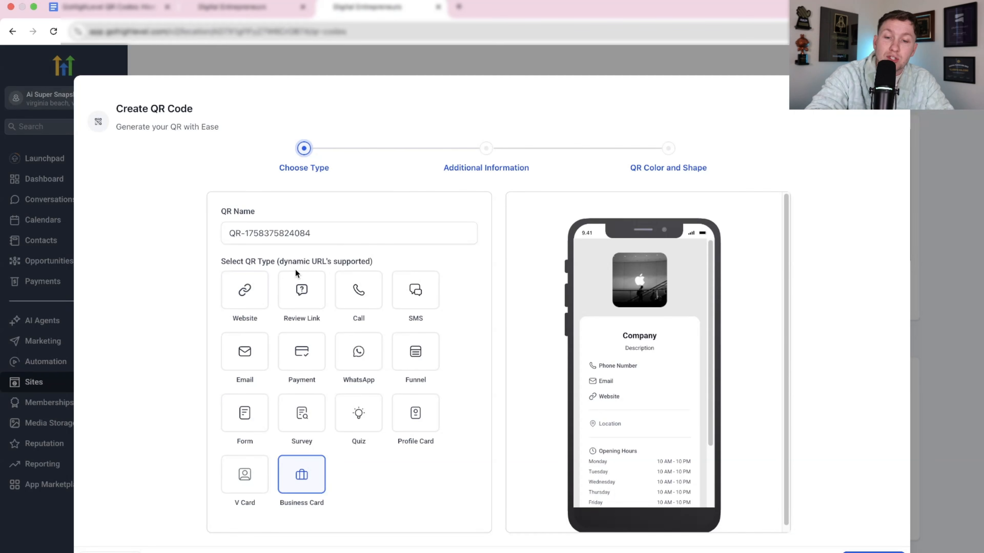
Examine the additional information settings of the Call and Review Link QR types.
left_click(357, 292)
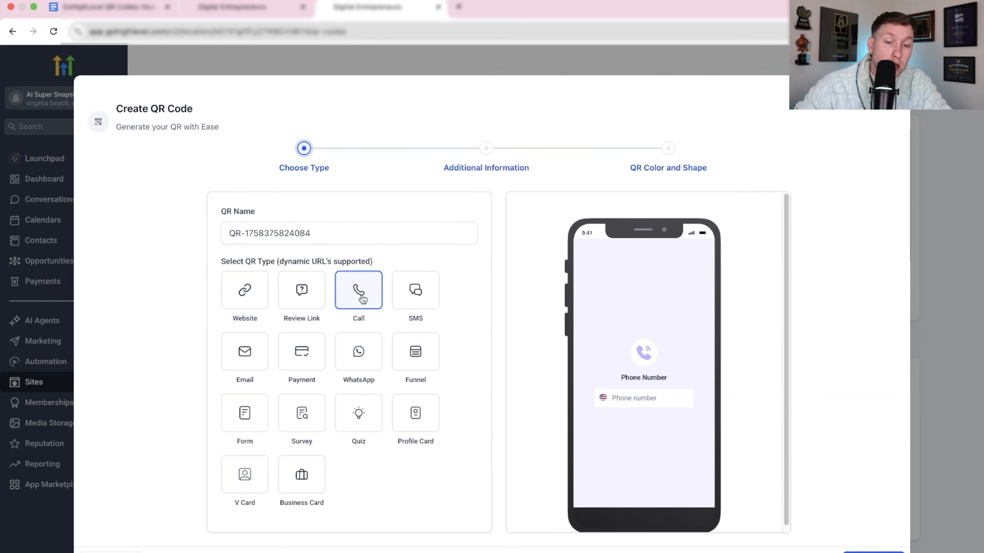
left_click(873, 552)
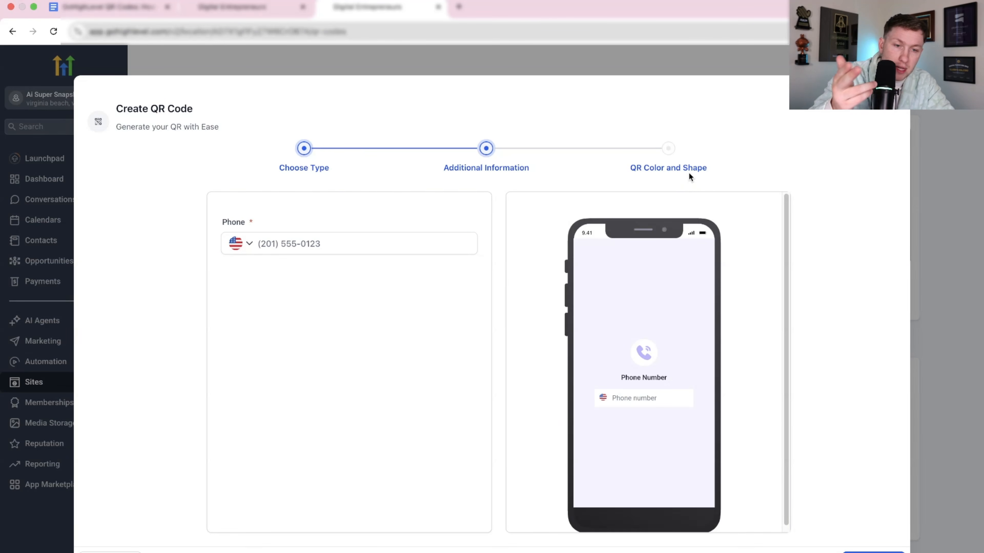
left_click(104, 552)
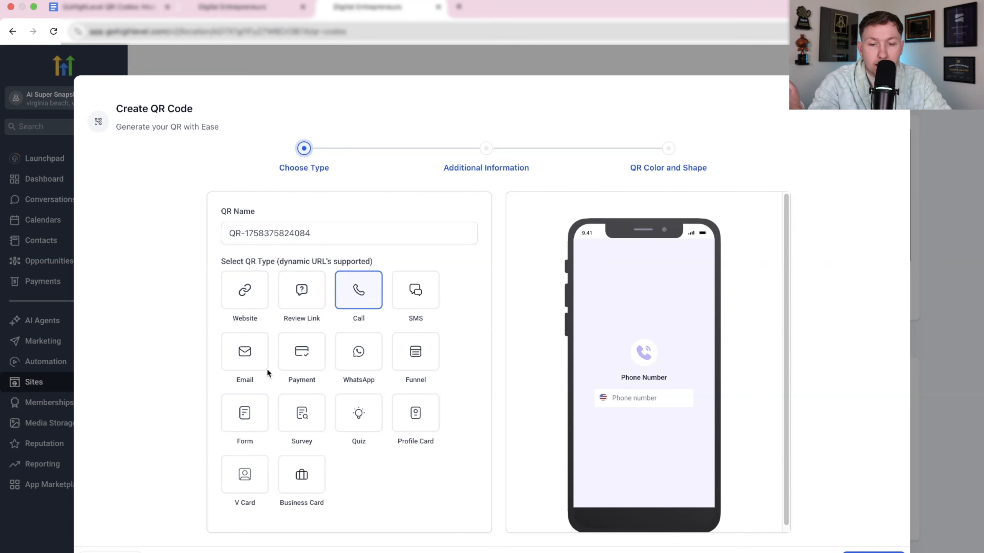
left_click(304, 302)
left_click(873, 552)
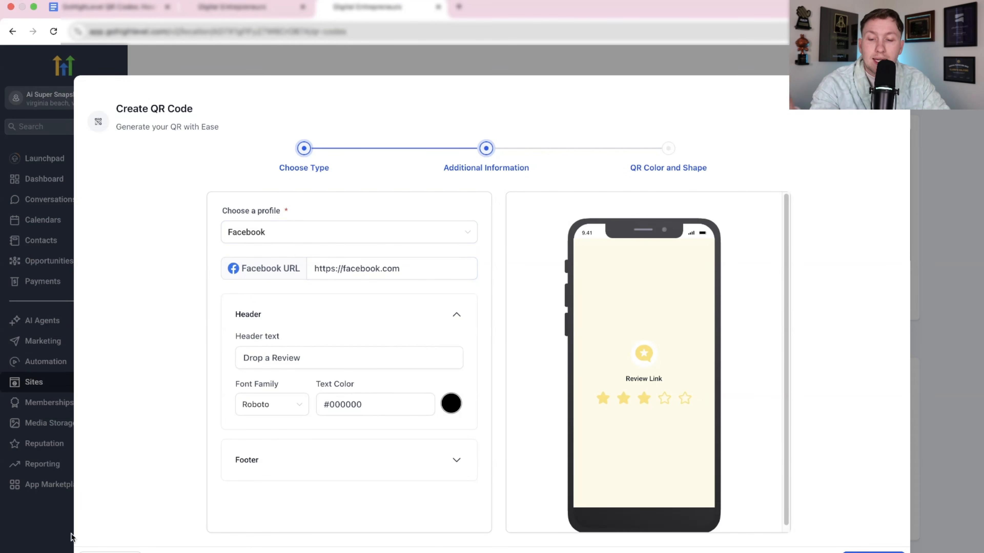
left_click(110, 552)
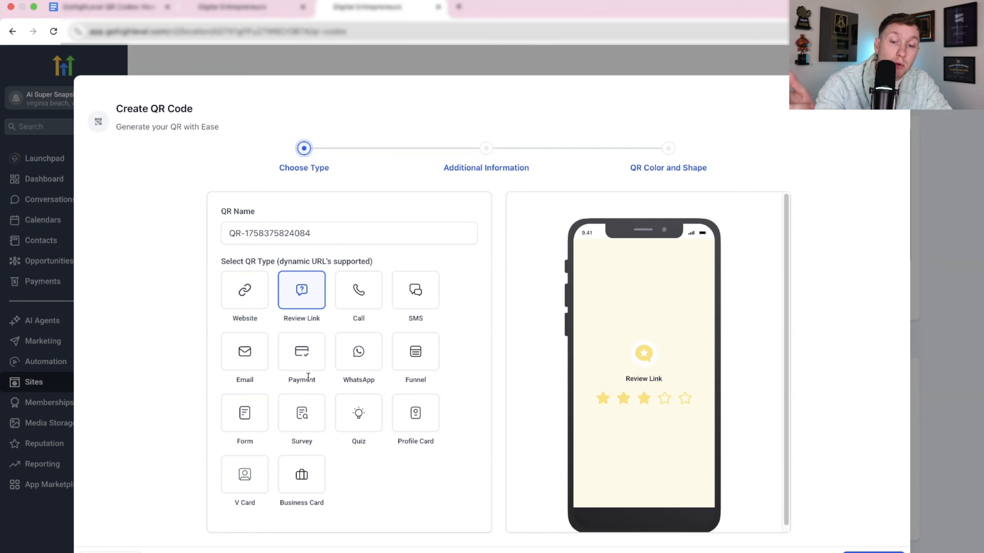
Try the Funnel QR type with the Agency Website funnel and its Opt in 1 step, and return to type selection.
left_click(417, 354)
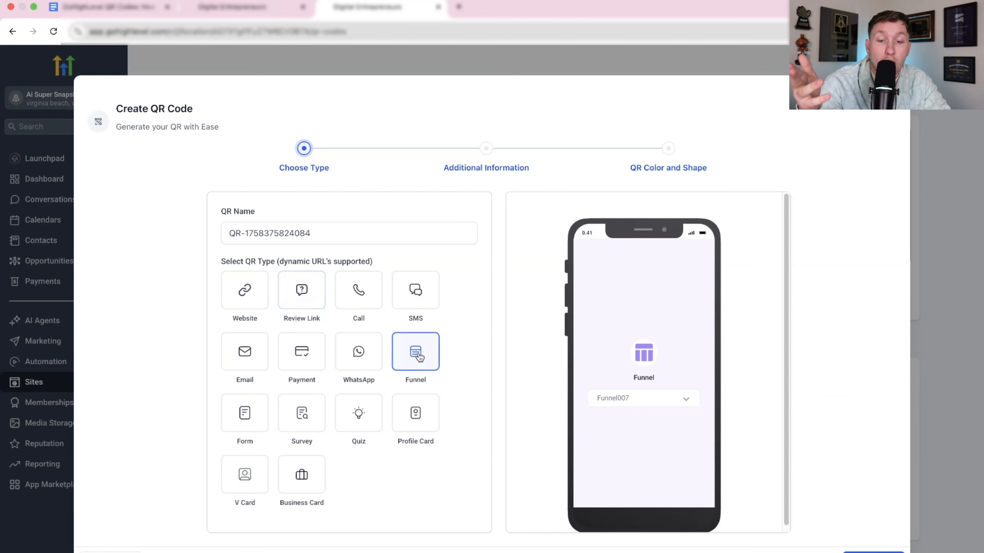
left_click(874, 552)
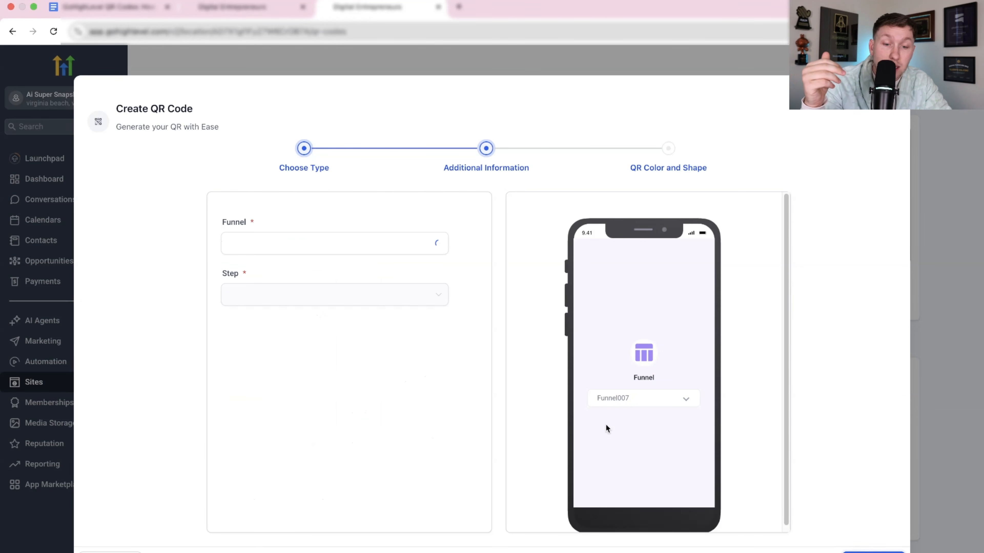
left_click(369, 245)
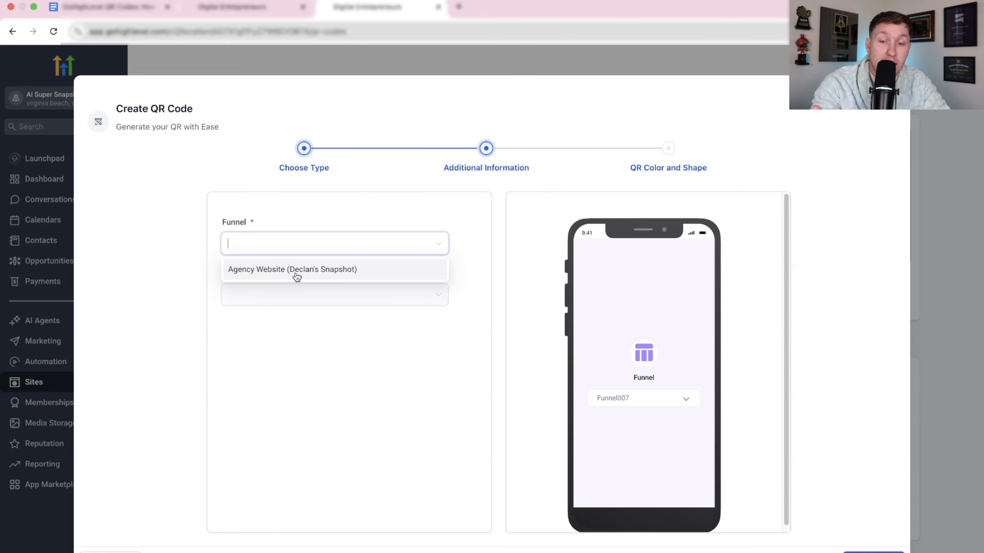
left_click(296, 276)
left_click(318, 302)
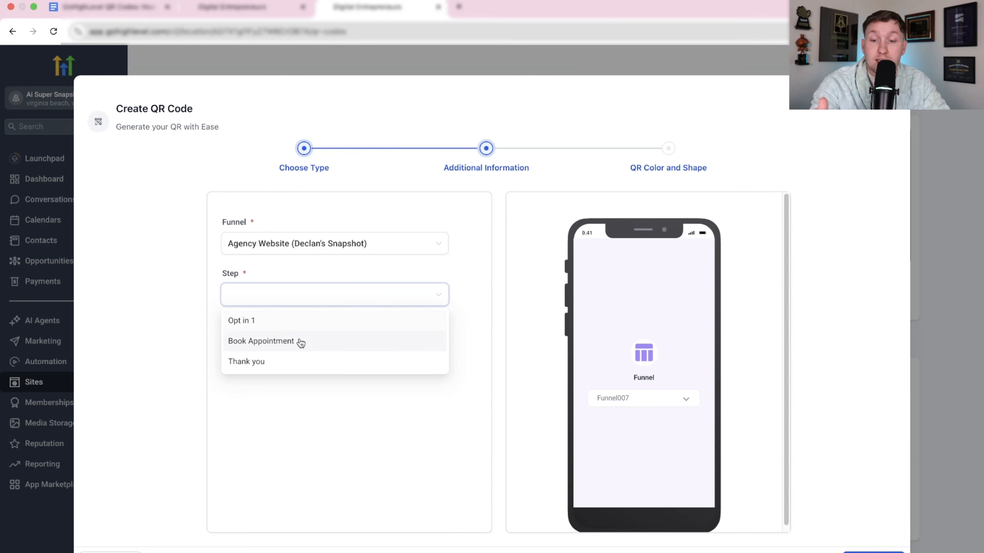
left_click(298, 329)
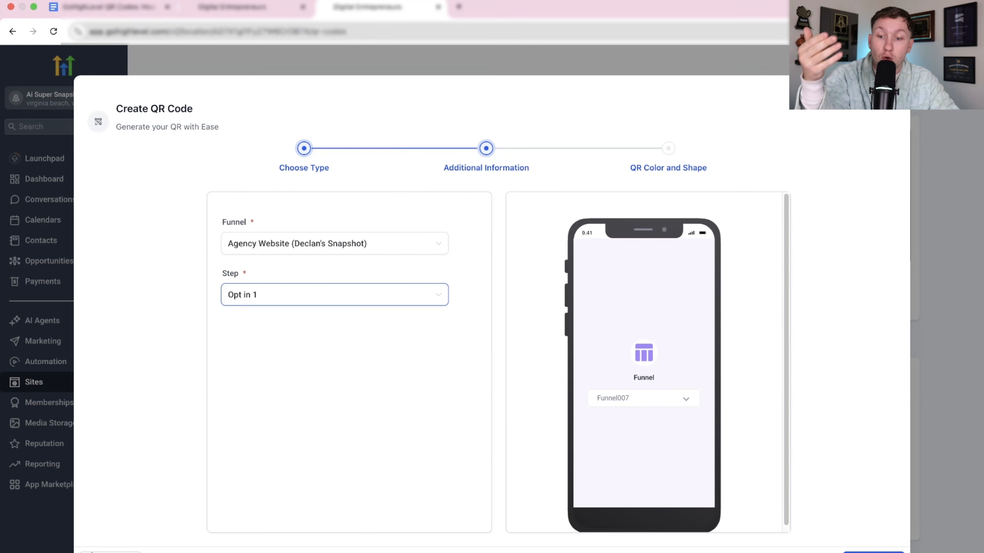
left_click(248, 7)
left_click(418, 7)
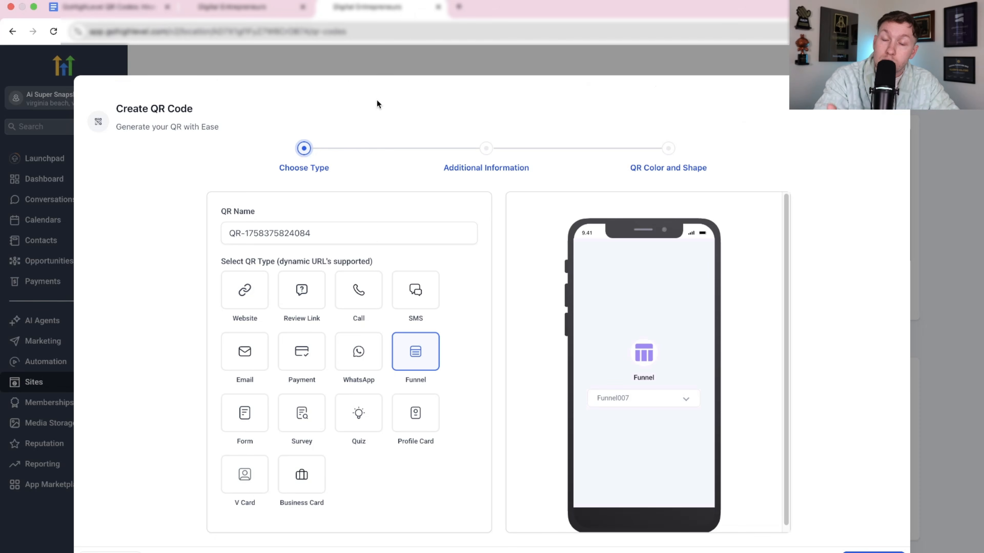
Choose the Profile Card QR type and look through its page color, contact, address and social media fields.
left_click(407, 415)
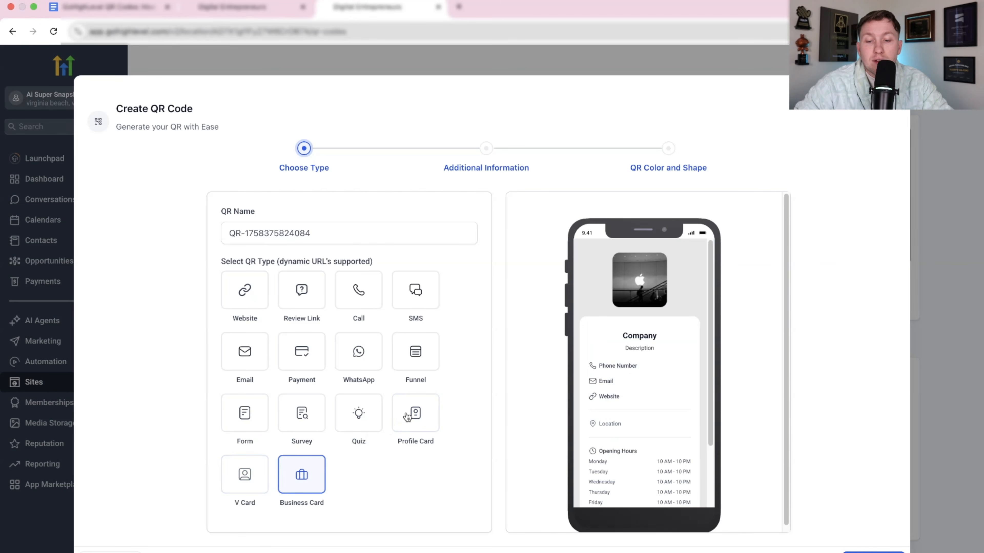
left_click(874, 552)
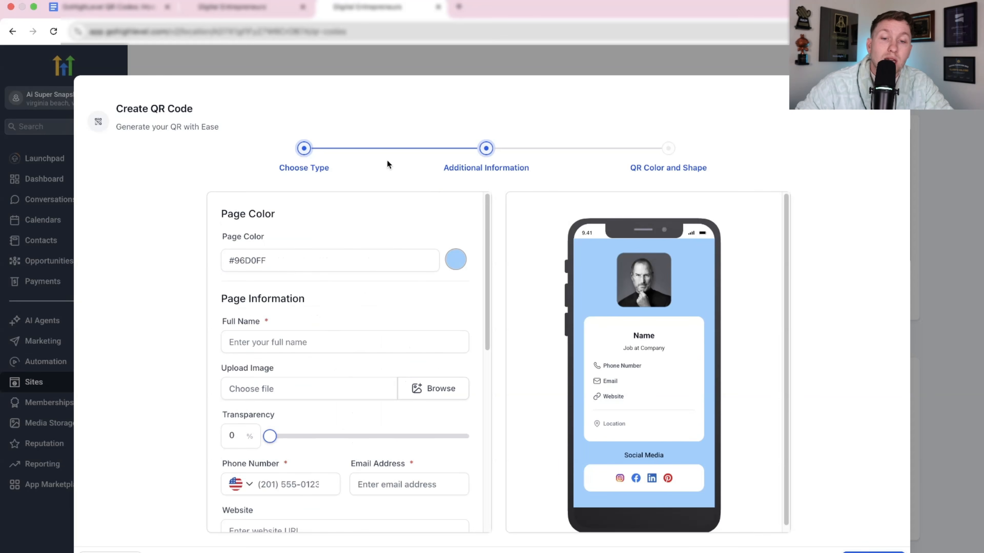
scroll(312, 268, "down", 3)
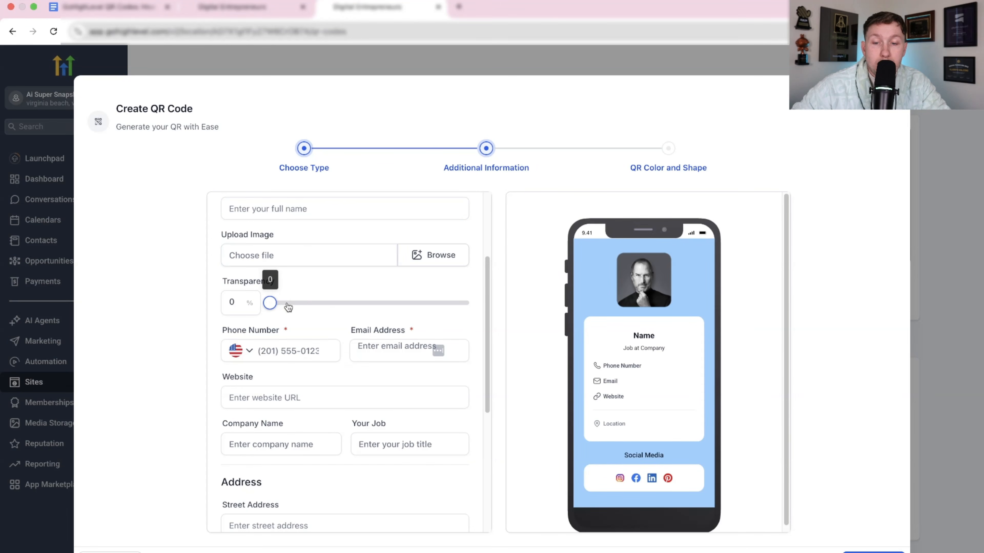
scroll(376, 394, "up", 3)
scroll(376, 394, "down", 5)
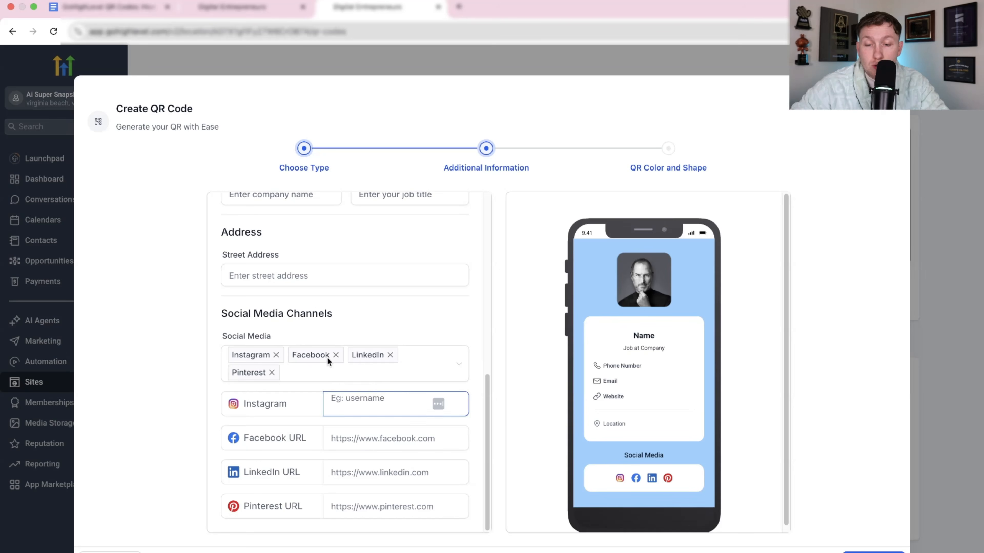
Remove LinkedIn from the profile card's social media channels and return to the QR type selection.
left_click(391, 354)
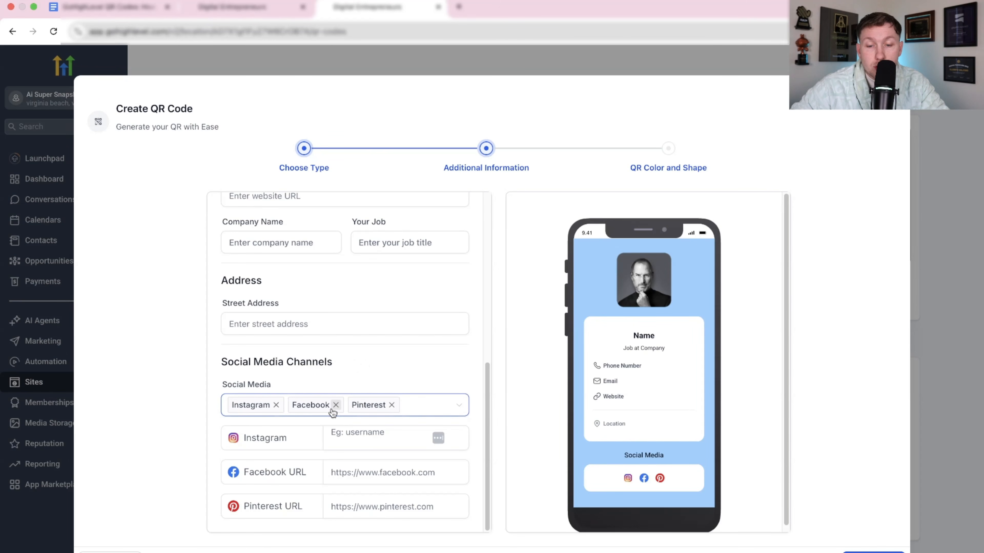
left_click(347, 436)
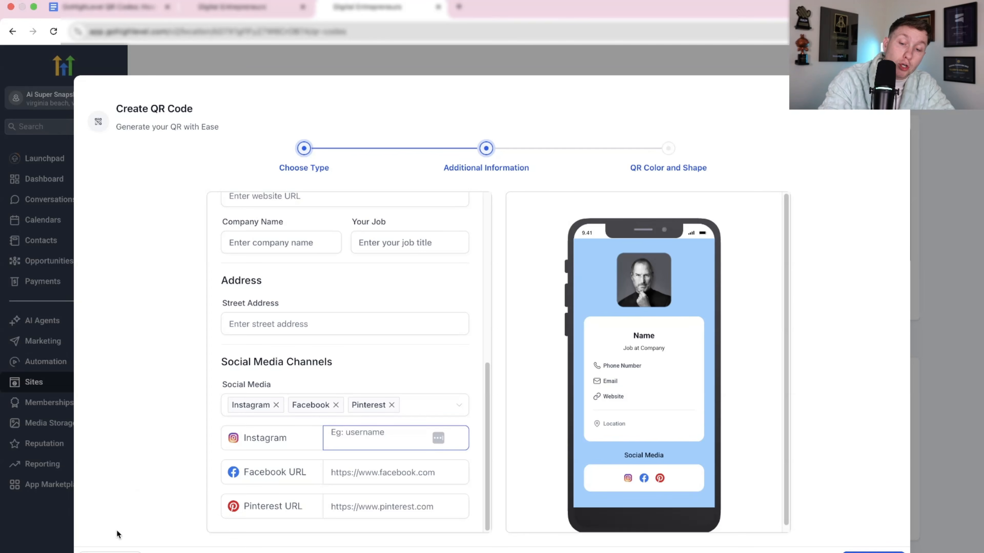
left_click(111, 550)
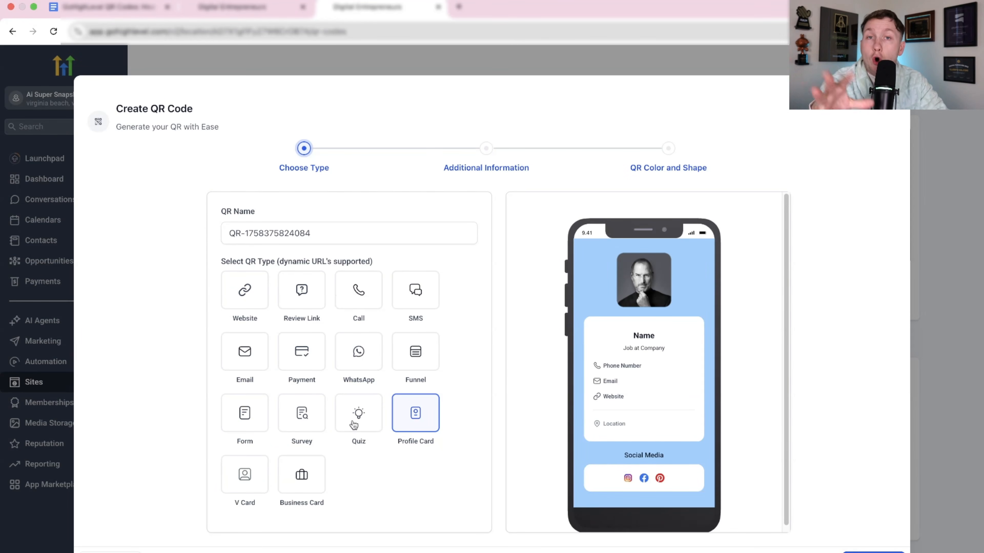
left_click(421, 228)
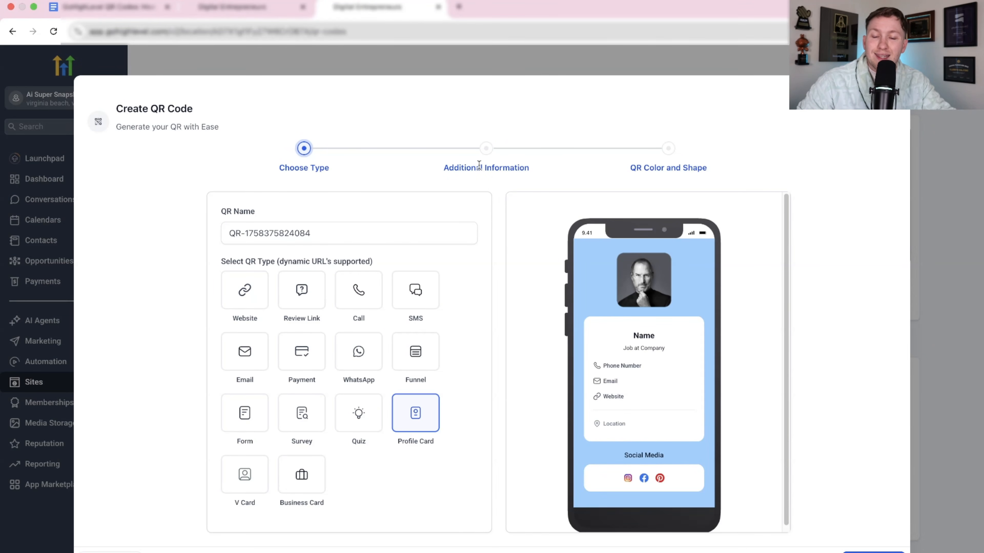
Choose the Form QR type, link it to the Plumber form, and continue to the color and shape settings.
left_click(250, 296)
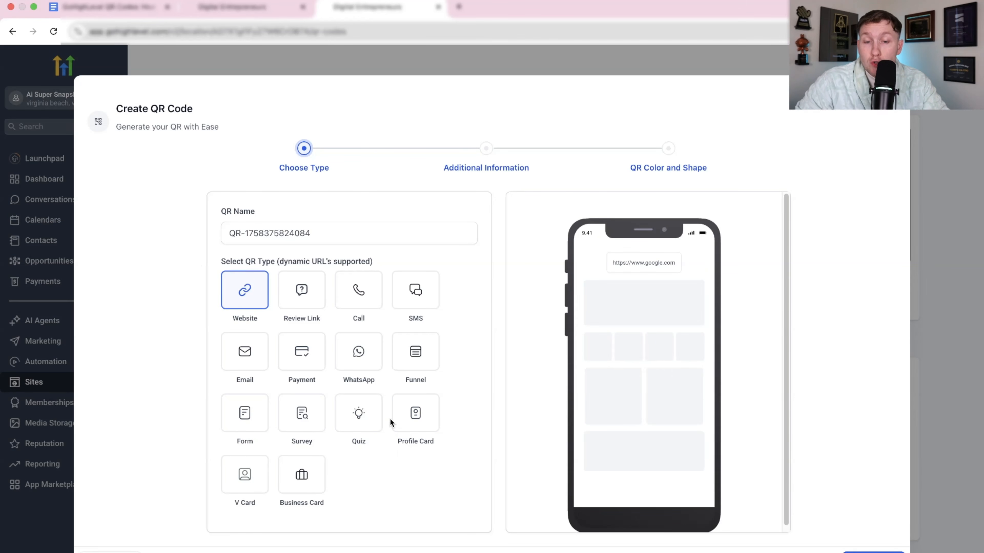
left_click(246, 419)
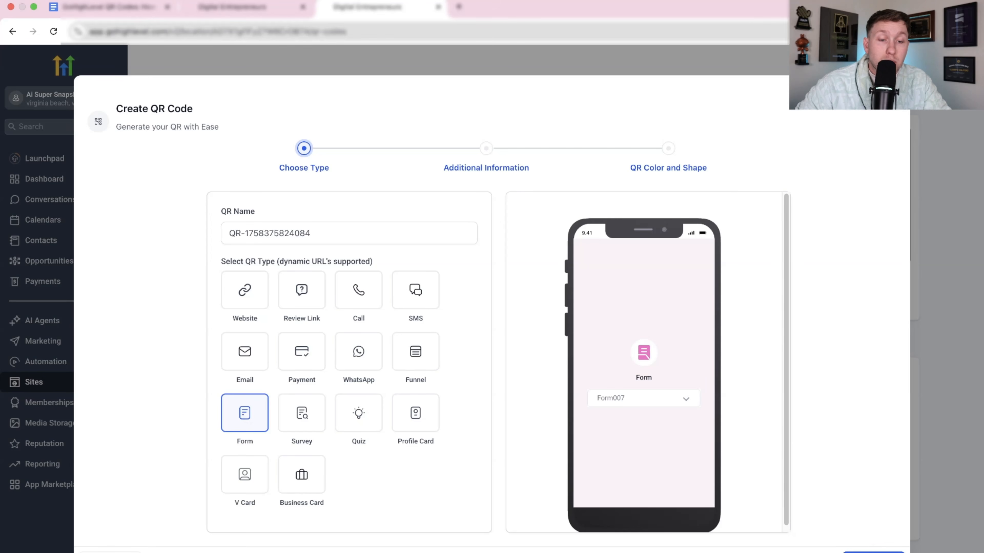
left_click(873, 551)
left_click(433, 244)
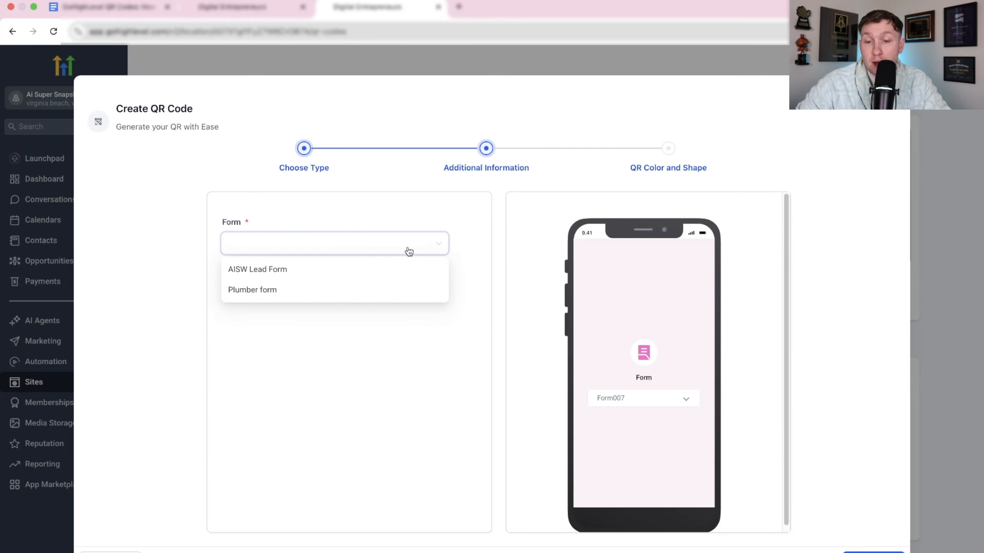
left_click(344, 290)
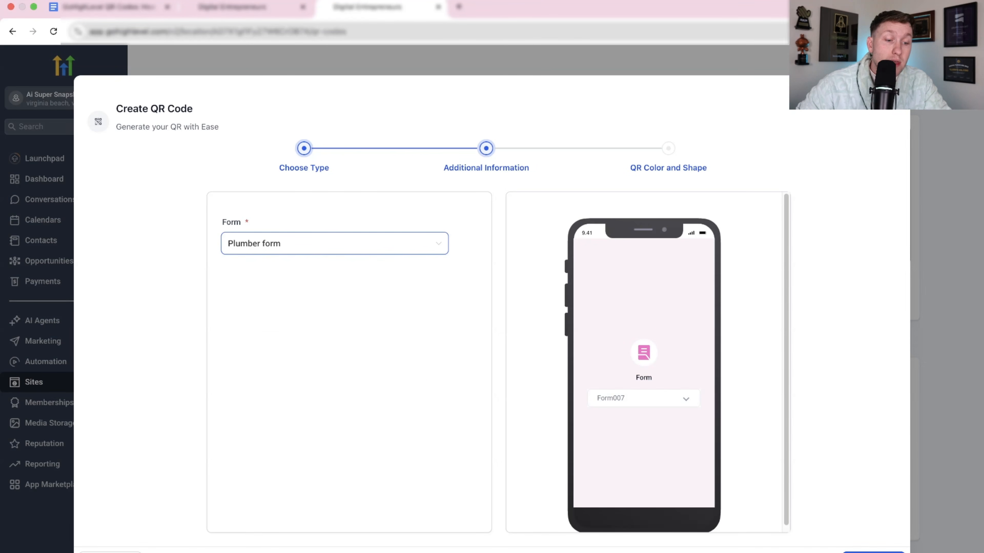
left_click(874, 551)
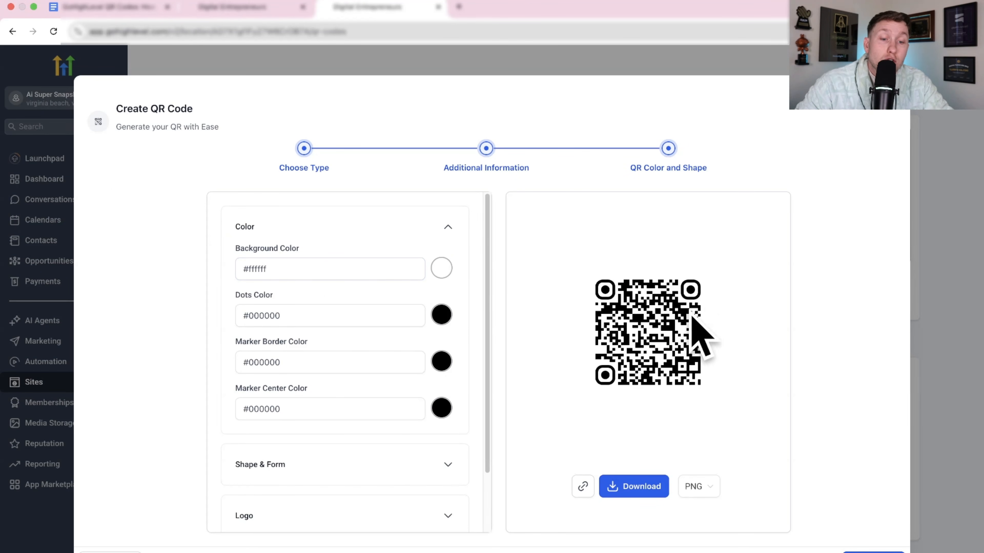
Try out the background and dots colors, finishing with #FFFFFFFF for the background and #000000FF for the dots.
left_click(443, 271)
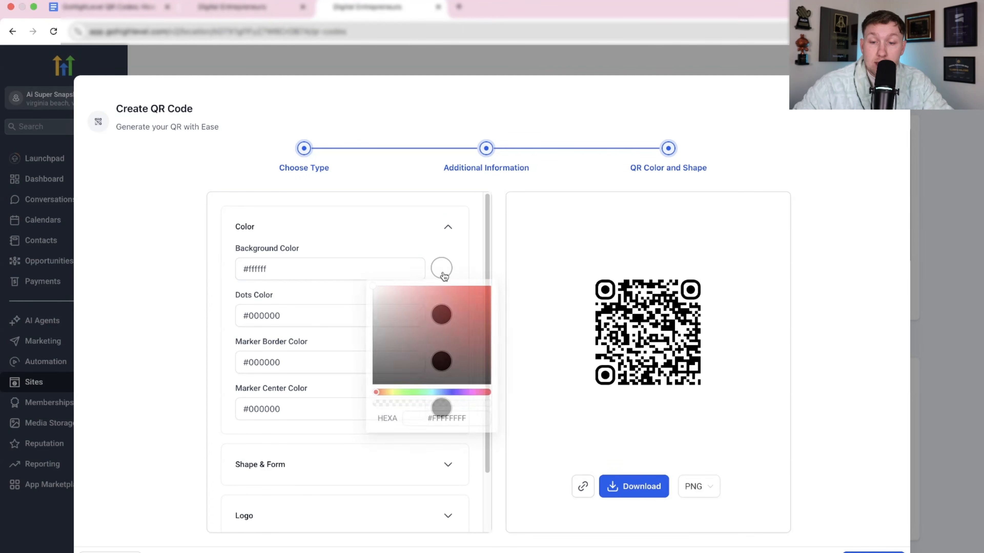
left_click_drag(446, 302, 340, 279)
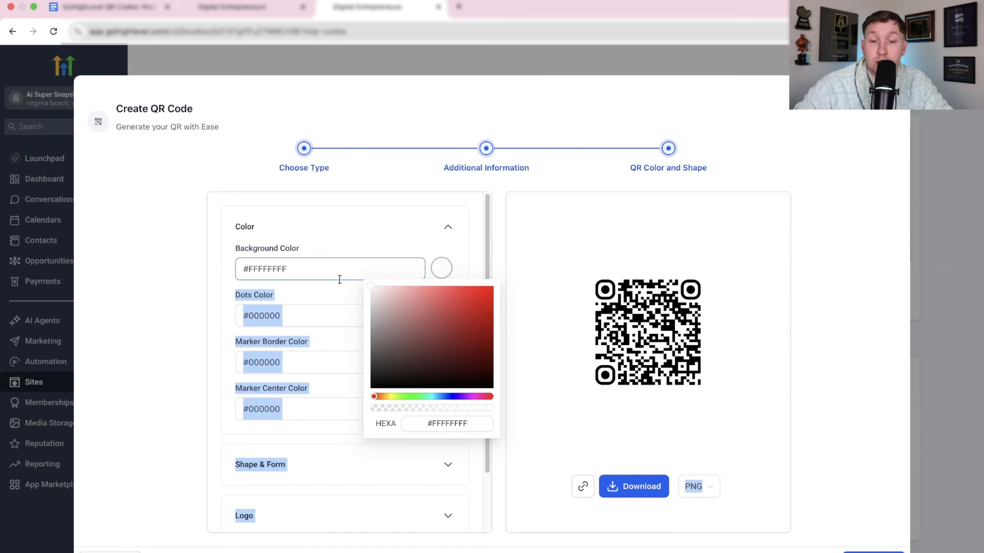
left_click(351, 233)
left_click(454, 226)
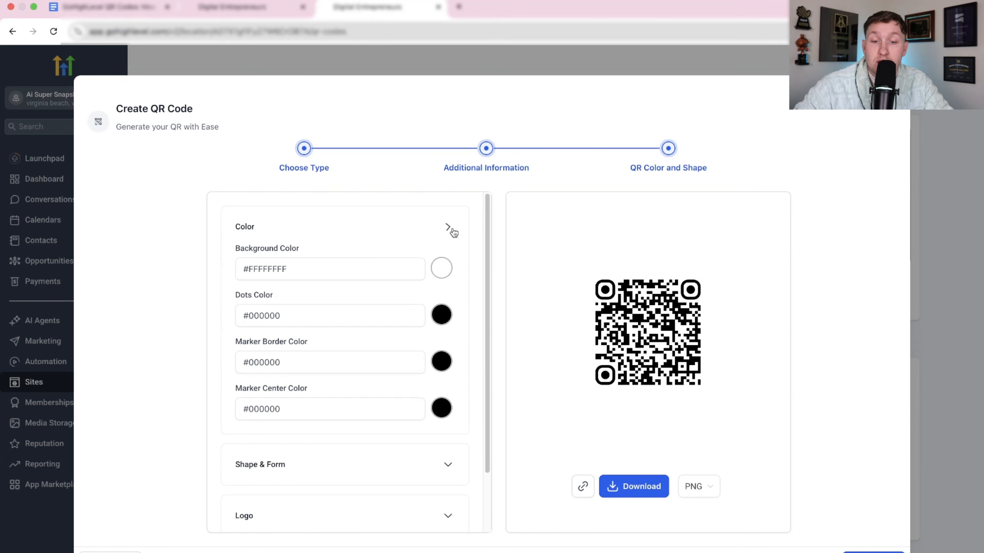
left_click(441, 315)
left_click(493, 346)
mouse_move(493, 346)
left_mouse_down()
mouse_move(368, 465)
mouse_move(349, 515)
left_mouse_up()
left_click(382, 244)
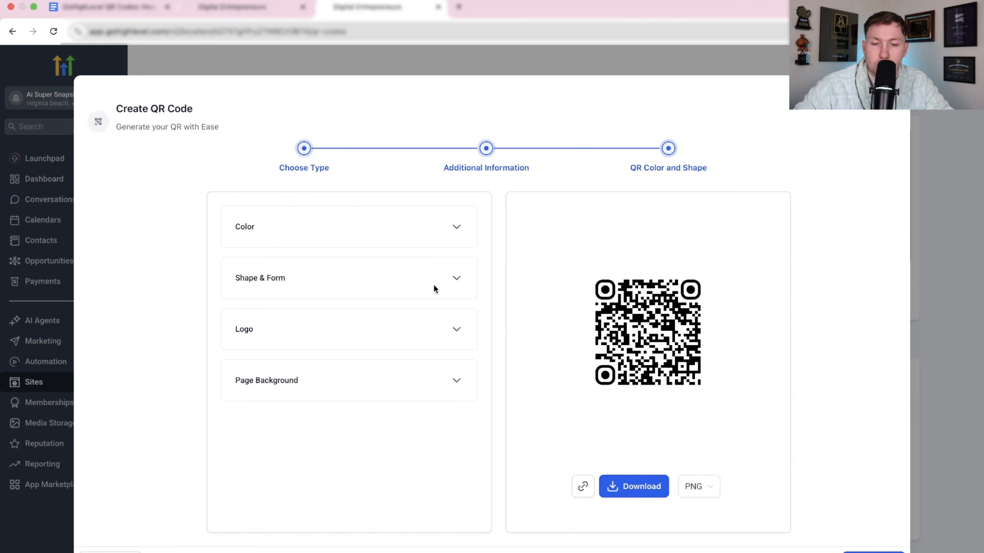
Try out the marker border and marker center colors, finishing with #000000FF for both.
left_click(447, 235)
left_click(441, 361)
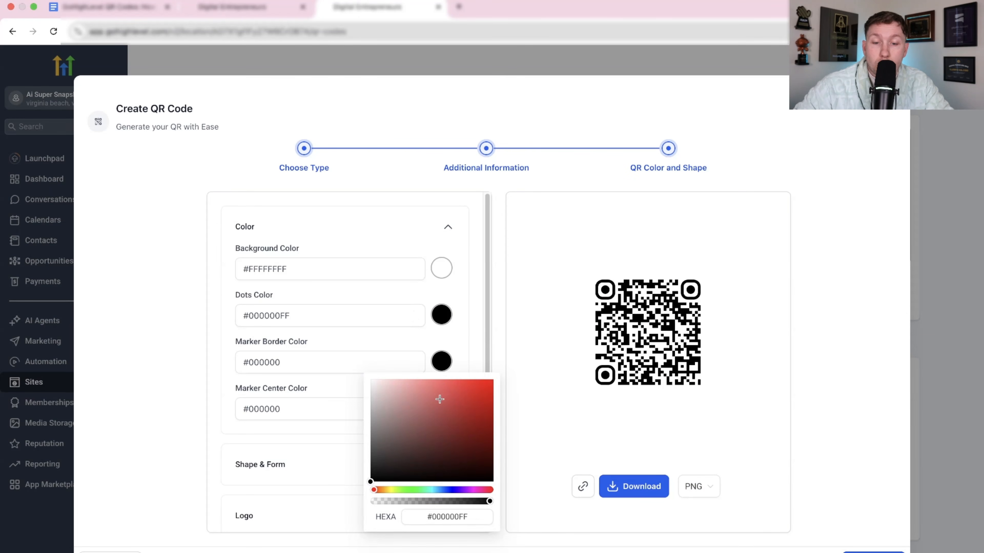
left_click(415, 425)
mouse_move(428, 426)
left_mouse_down()
mouse_move(391, 373)
mouse_move(426, 397)
mouse_move(359, 376)
mouse_move(364, 489)
left_mouse_up()
left_click(384, 246)
left_click(441, 412)
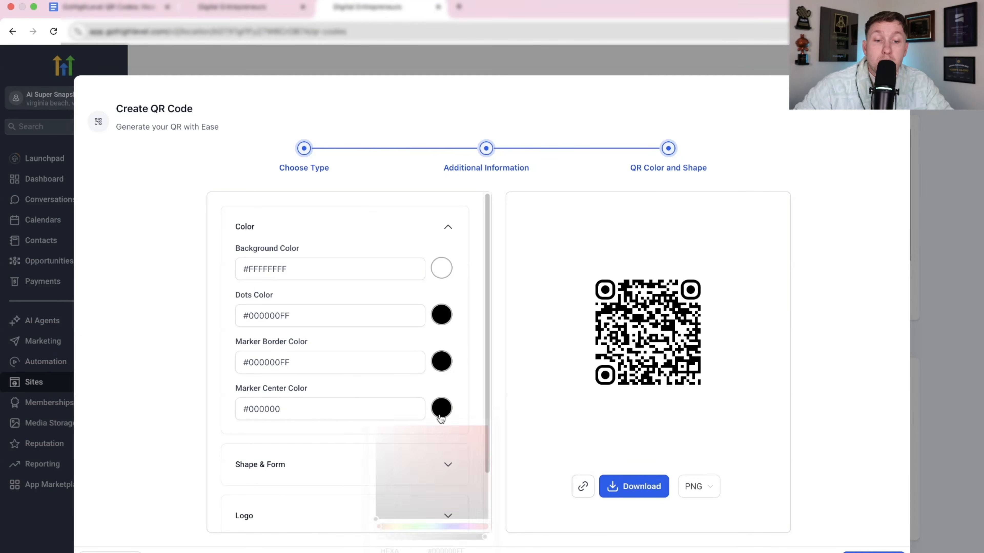
mouse_move(486, 467)
left_mouse_down()
mouse_move(477, 438)
mouse_move(398, 514)
mouse_move(458, 529)
mouse_move(382, 456)
mouse_move(400, 498)
mouse_move(379, 520)
left_mouse_up()
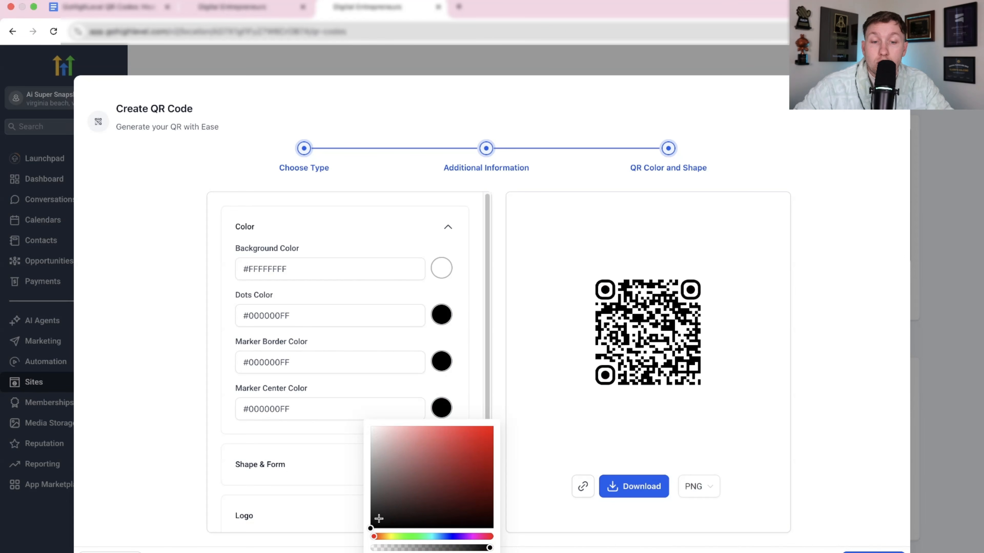
left_click(403, 235)
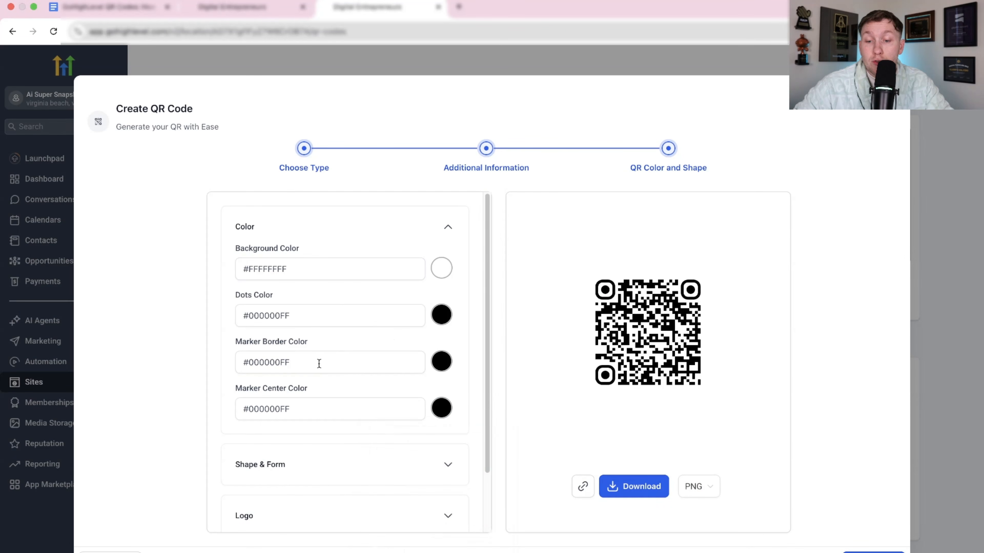
Try the different dot patterns for the QR code and finish on the second pattern.
left_click(439, 467)
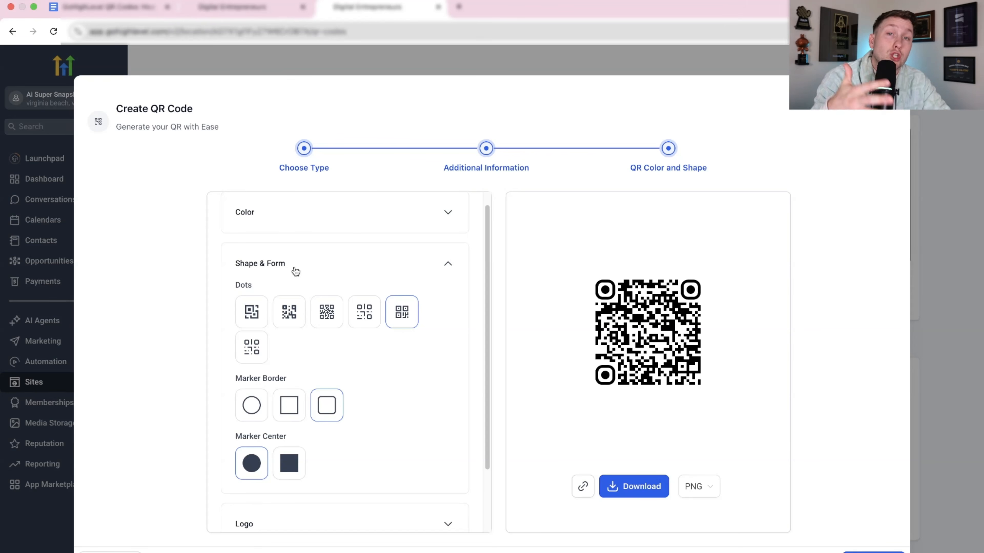
left_click(333, 319)
left_click(286, 321)
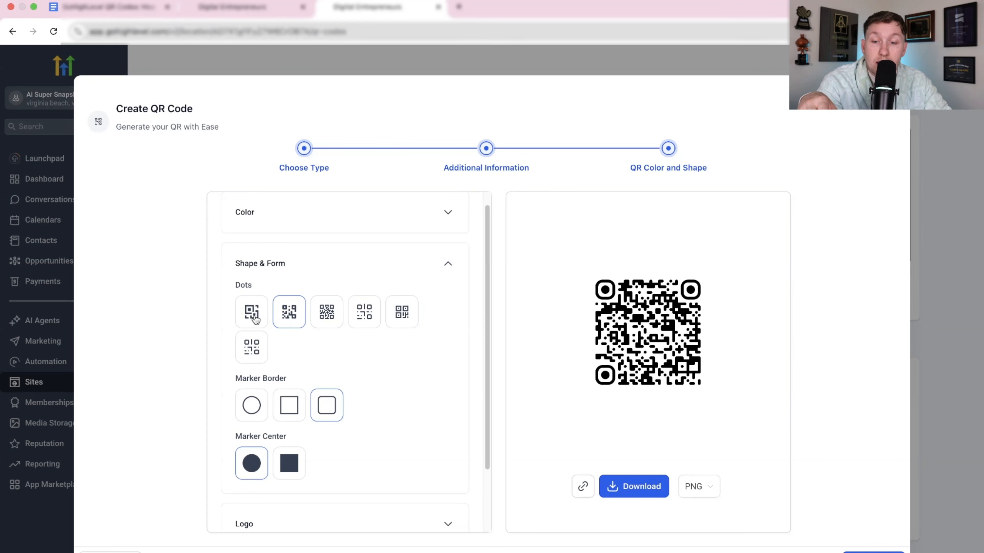
left_click(256, 321)
left_click(250, 343)
left_click(364, 312)
left_click(326, 312)
left_click(289, 312)
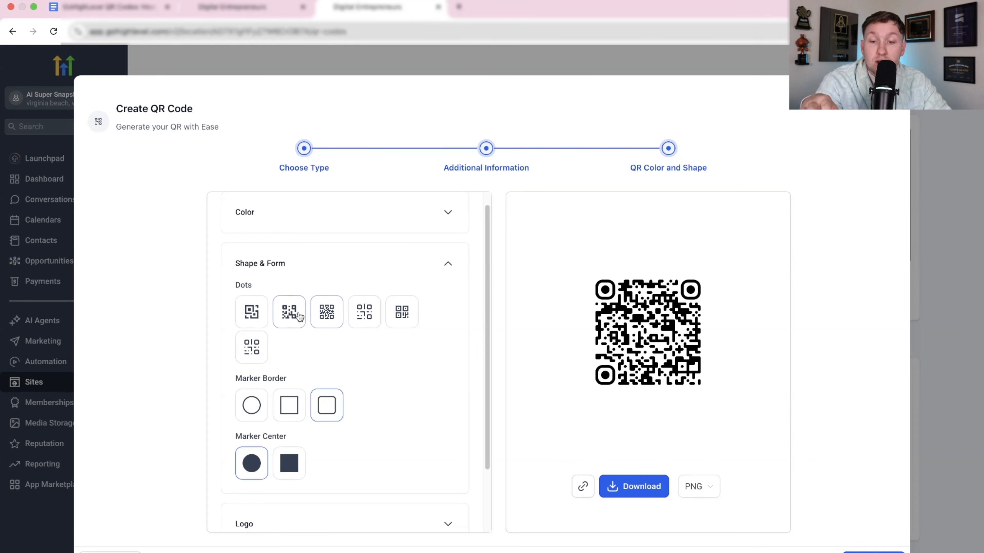
Try the marker shapes, finishing with a rounded-square marker border and a square marker center.
left_click(254, 410)
left_click(326, 412)
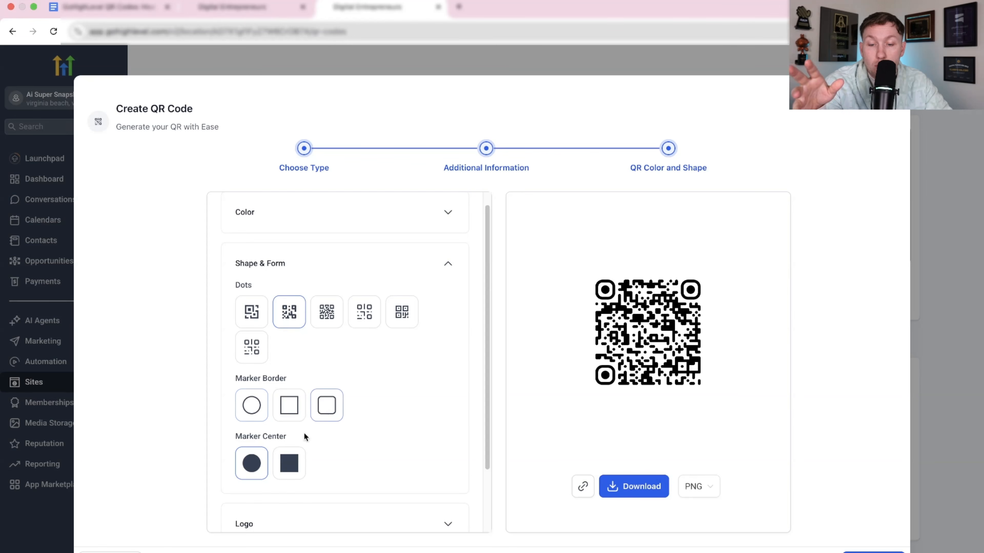
left_click(289, 465)
left_click(257, 467)
left_click(300, 469)
Try the Google and YouTube logos in the QR code and finish with the Discord logo.
scroll(374, 386, "down", 3)
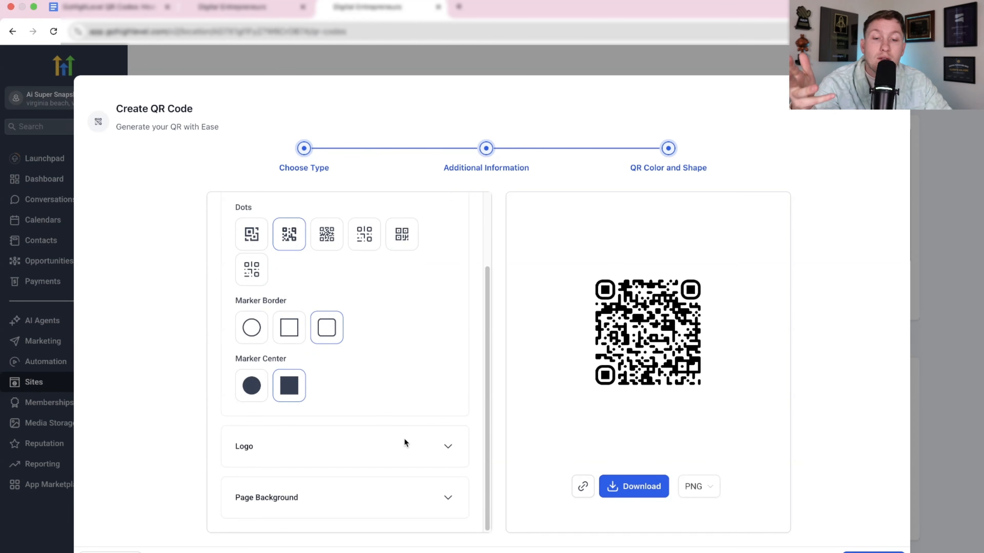
left_click(431, 455)
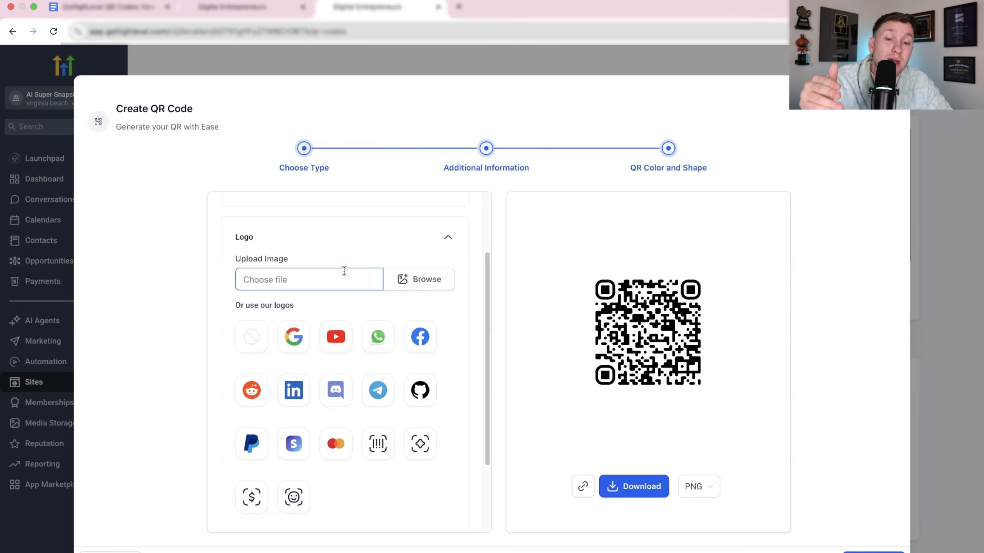
left_click(293, 337)
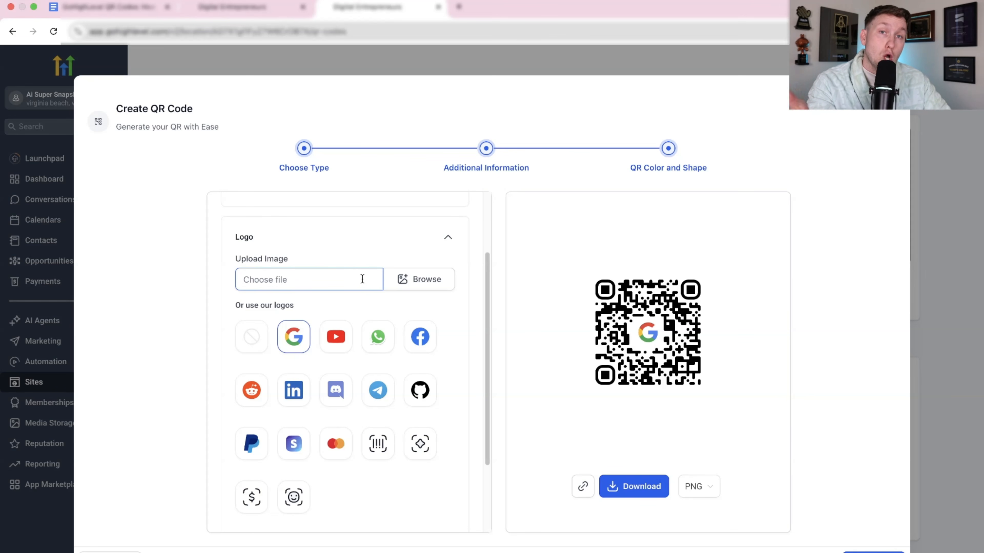
left_click(335, 337)
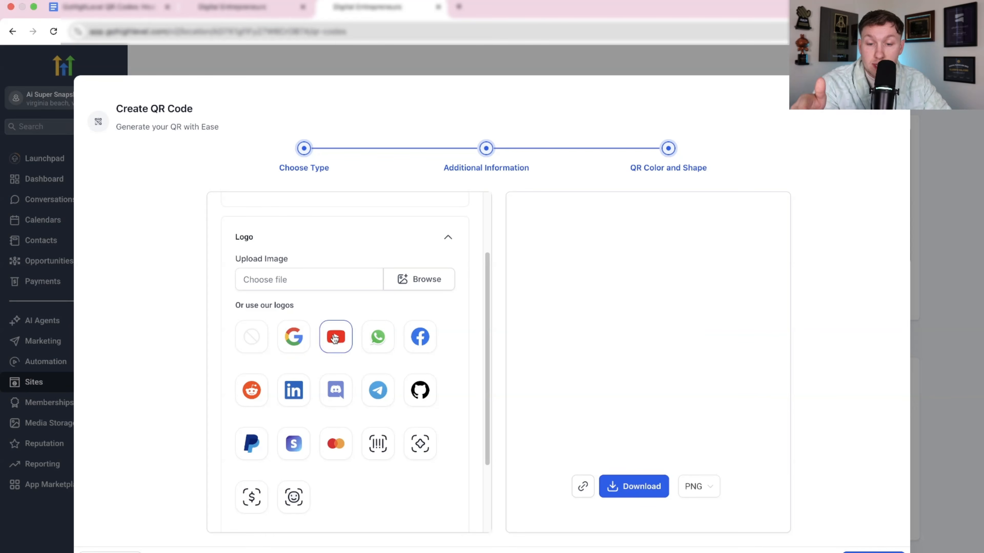
left_click(336, 390)
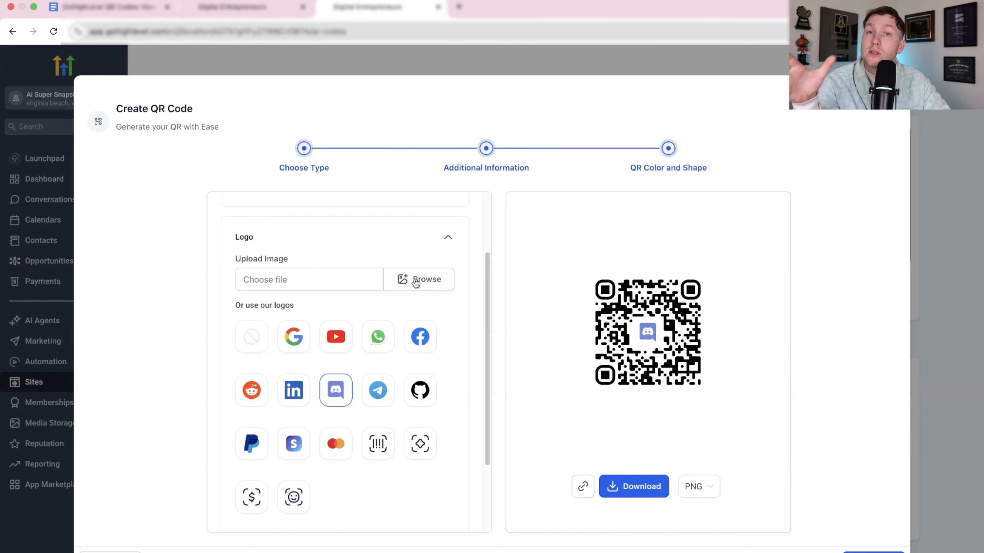
Try Untitled design (10).png from Media Storage as the page background image and remove it again.
scroll(383, 331, "down", 3)
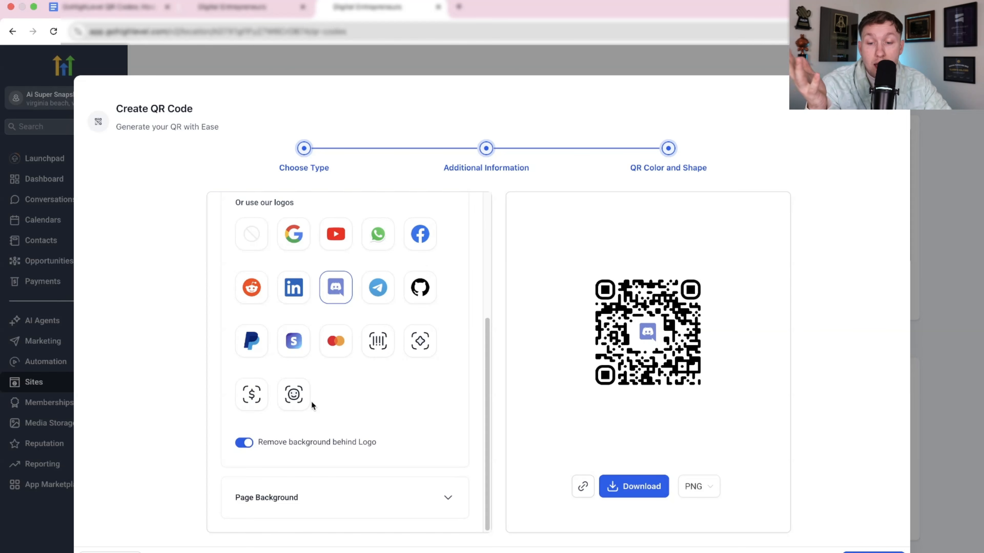
left_click(407, 497)
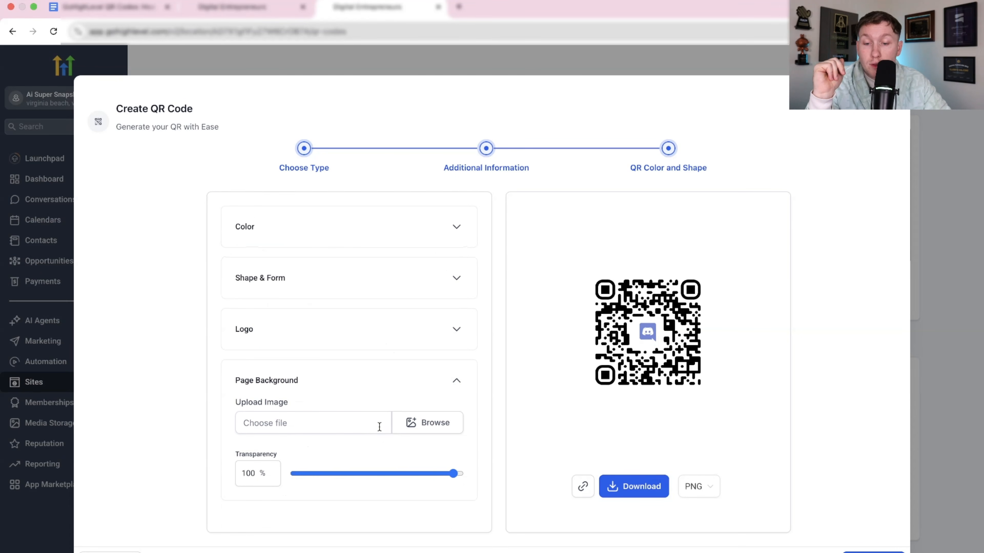
left_click(427, 422)
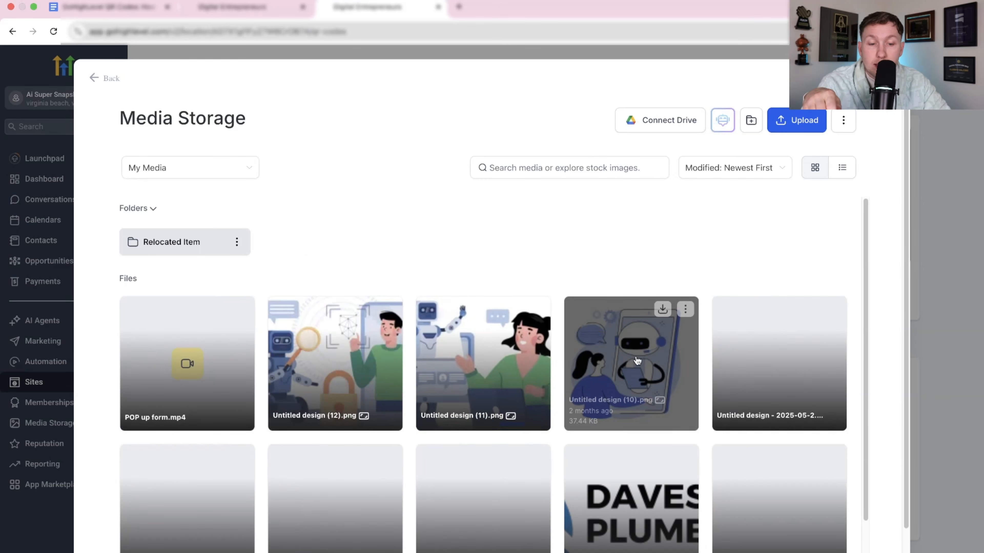
left_click(637, 361)
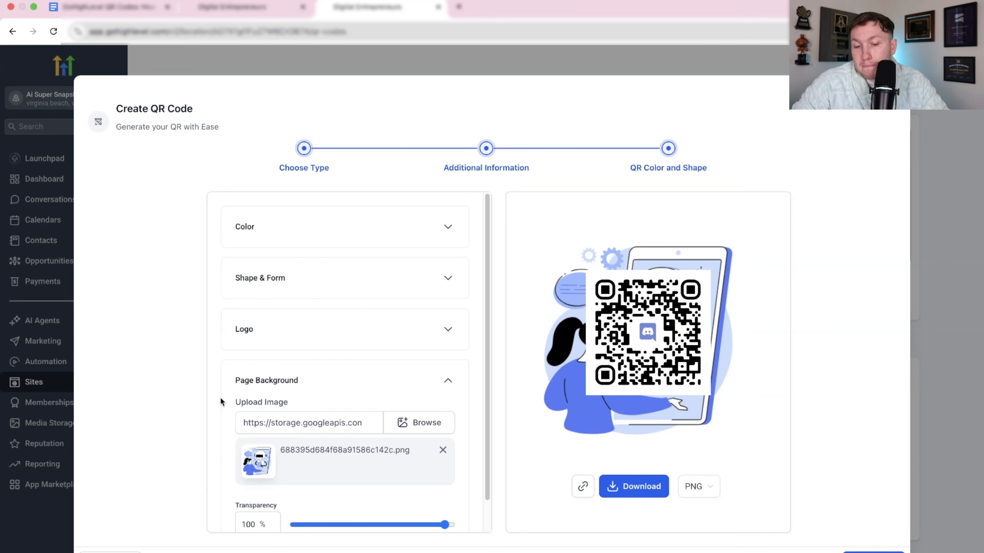
scroll(220, 402, "down", 2)
mouse_move(444, 491)
left_mouse_down()
mouse_move(336, 492)
mouse_move(455, 508)
mouse_move(292, 492)
mouse_move(455, 492)
left_mouse_up()
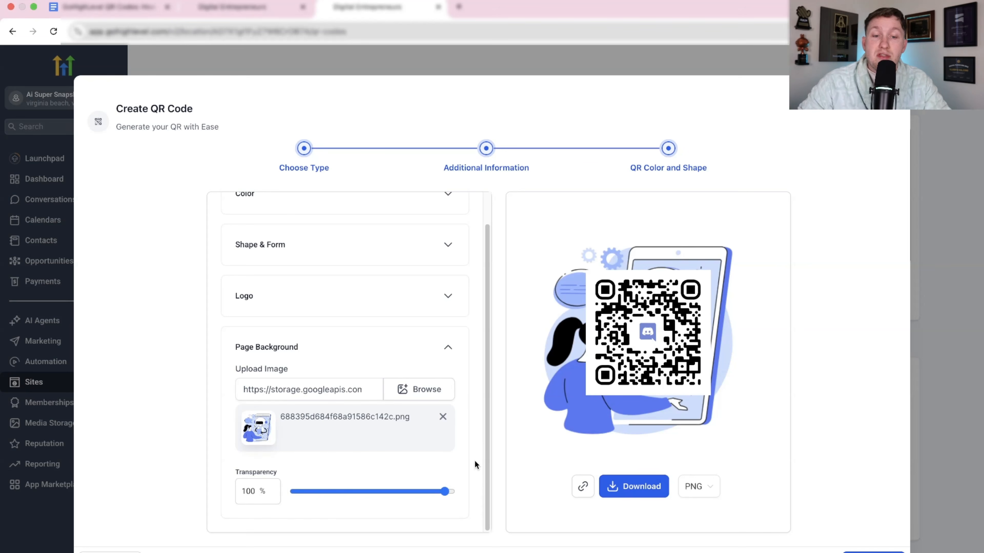
left_click(442, 416)
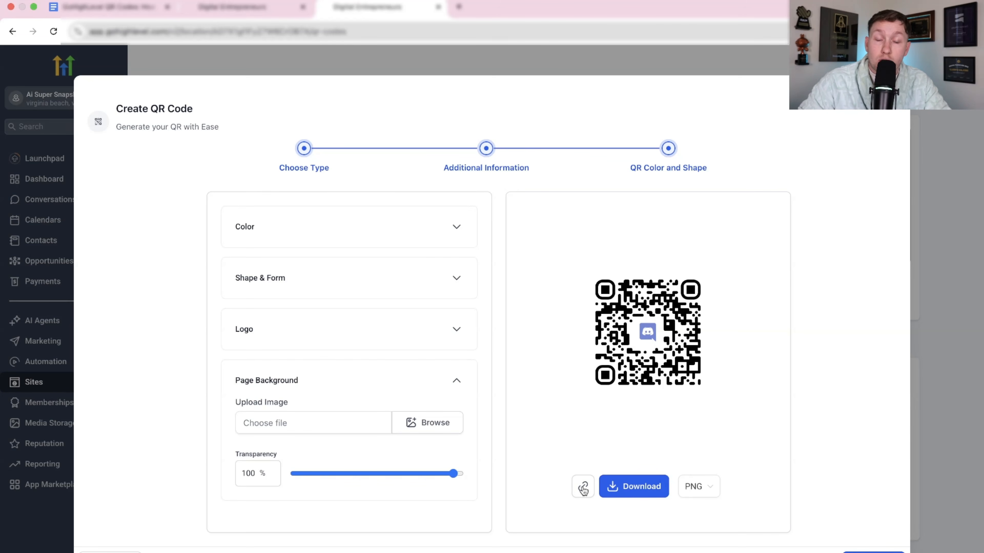
Check the available download formats for the QR code and return to the QR type selection.
left_click(704, 488)
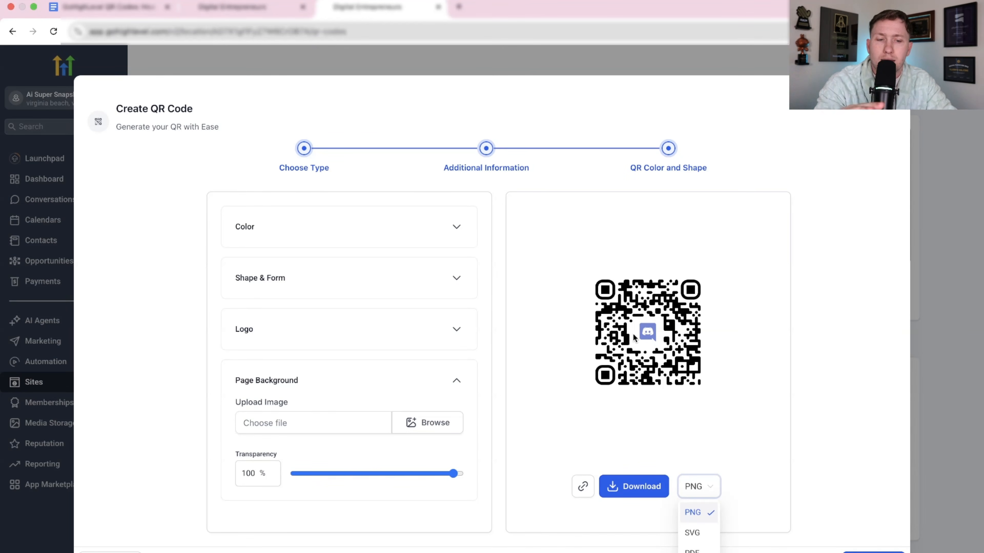
left_click(724, 233)
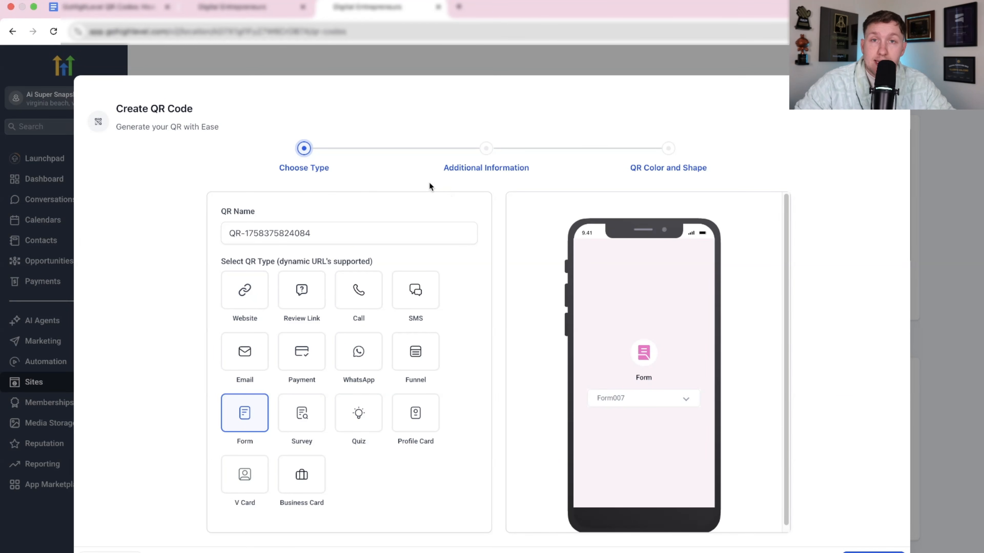
Choose the Review Link QR type, name the code "Reviews for AI smart Website", and continue to its additional information.
left_click(300, 300)
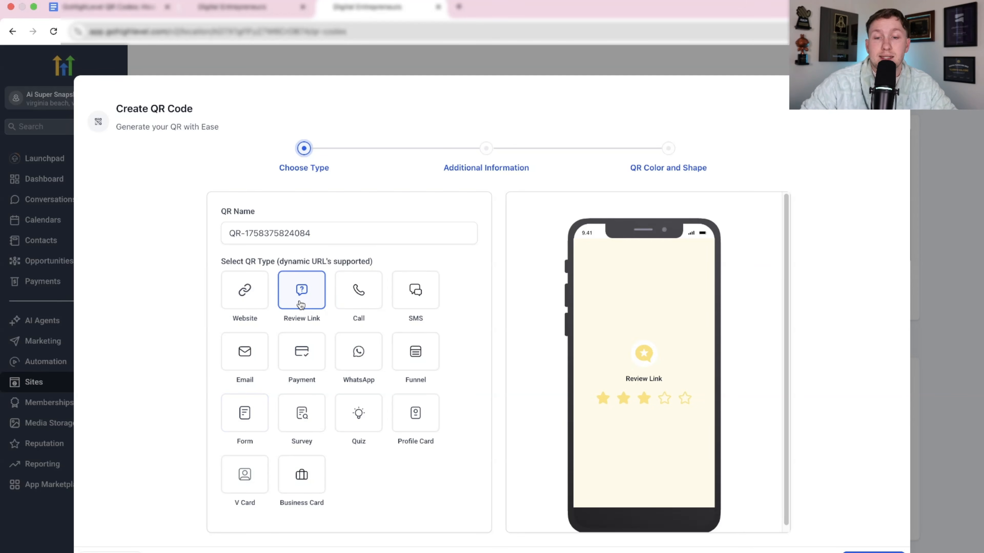
triple_click(304, 233)
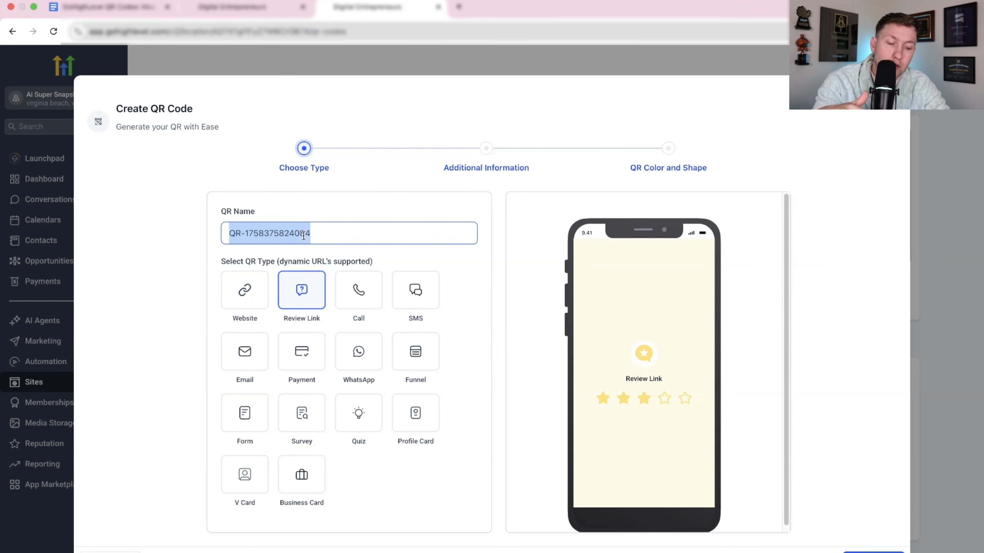
key("BackSpace")
type("Reviews")
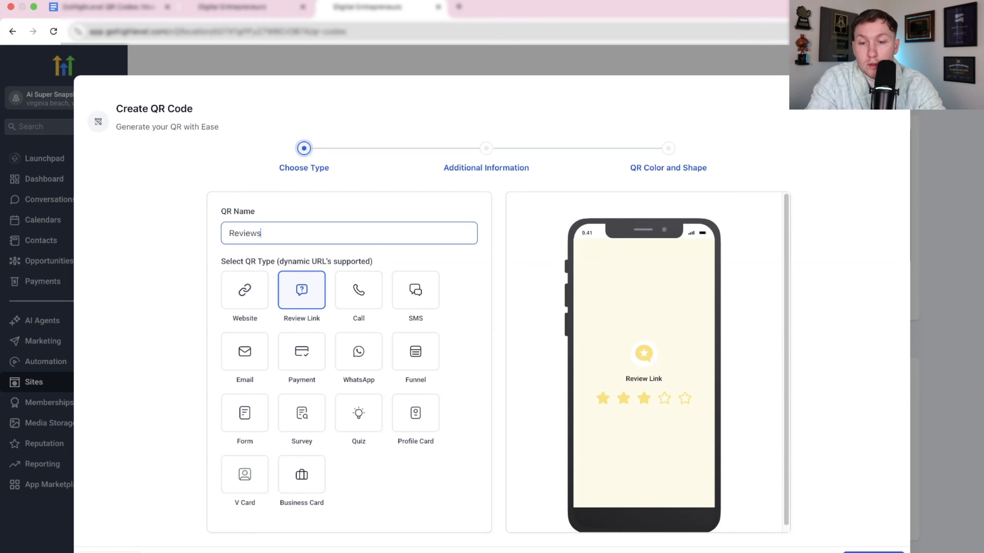
type(" for AI smart Website")
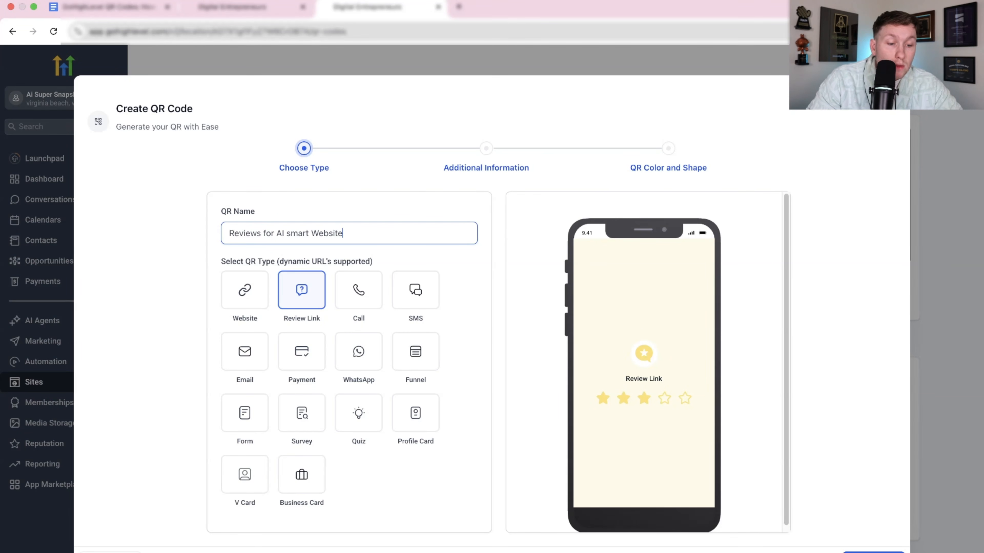
left_click(873, 552)
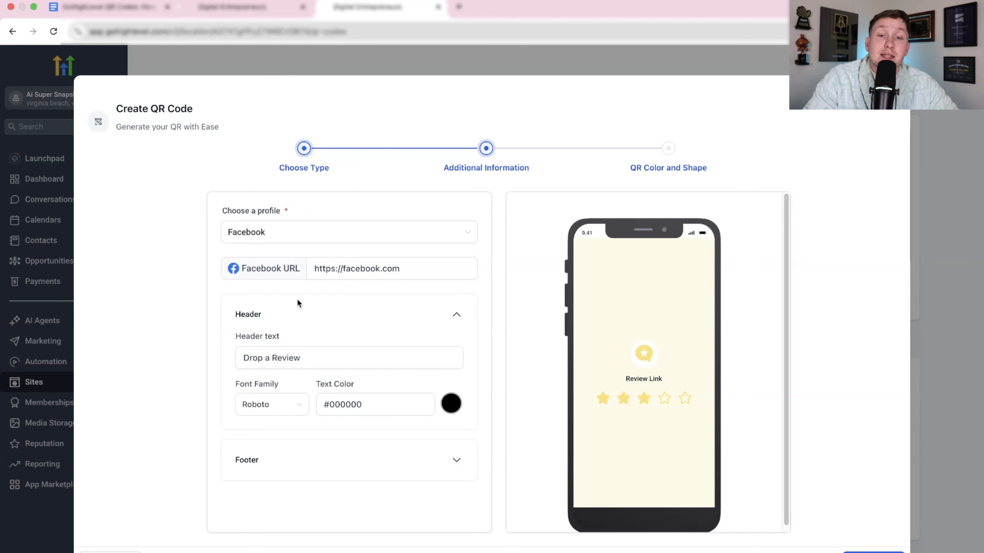
Set the review profile to Google and select the placeholder Google URL for replacement.
left_click(333, 268)
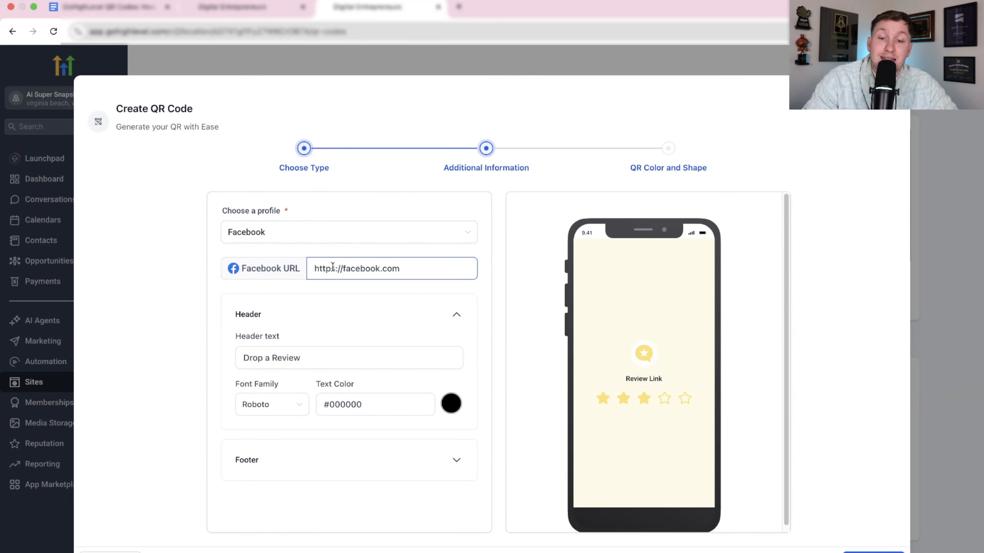
left_click(366, 235)
left_click(319, 282)
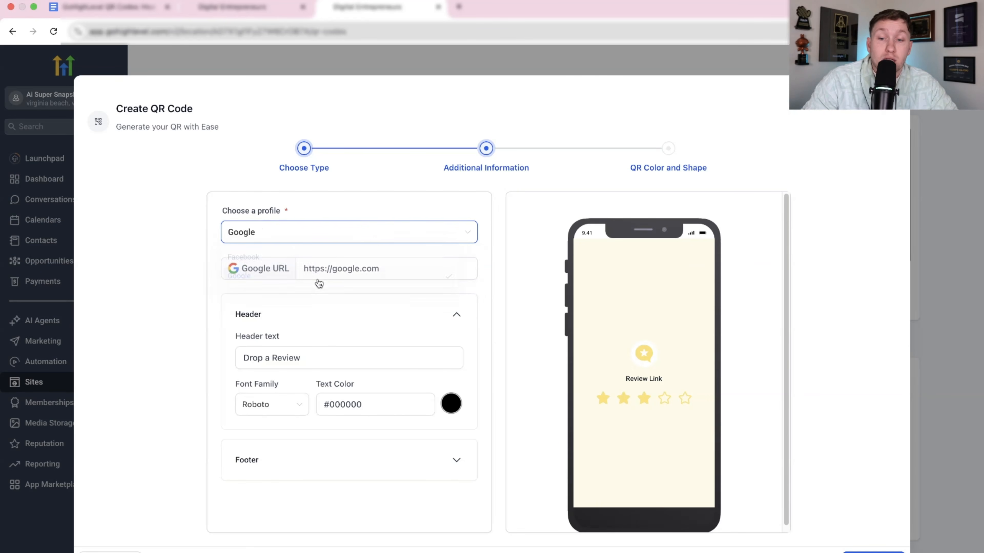
triple_click(355, 268)
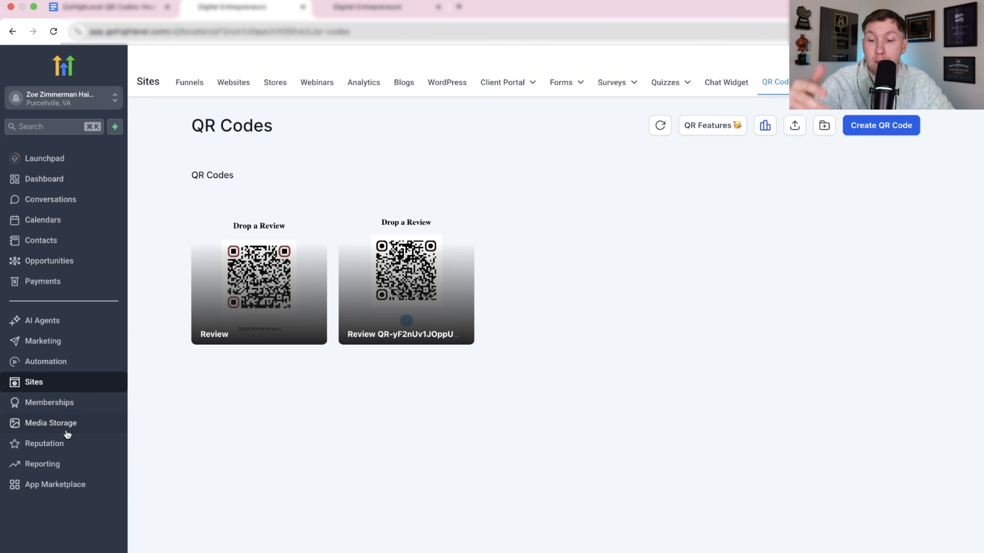
Copy the Google review link from the Review Link settings under Reputation in the hair salon's account.
left_click(67, 451)
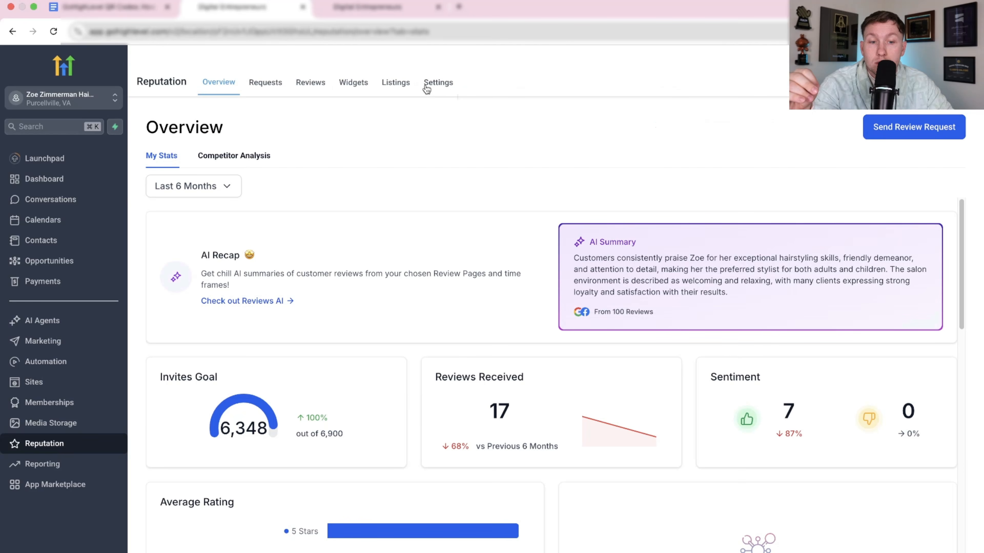
left_click(437, 88)
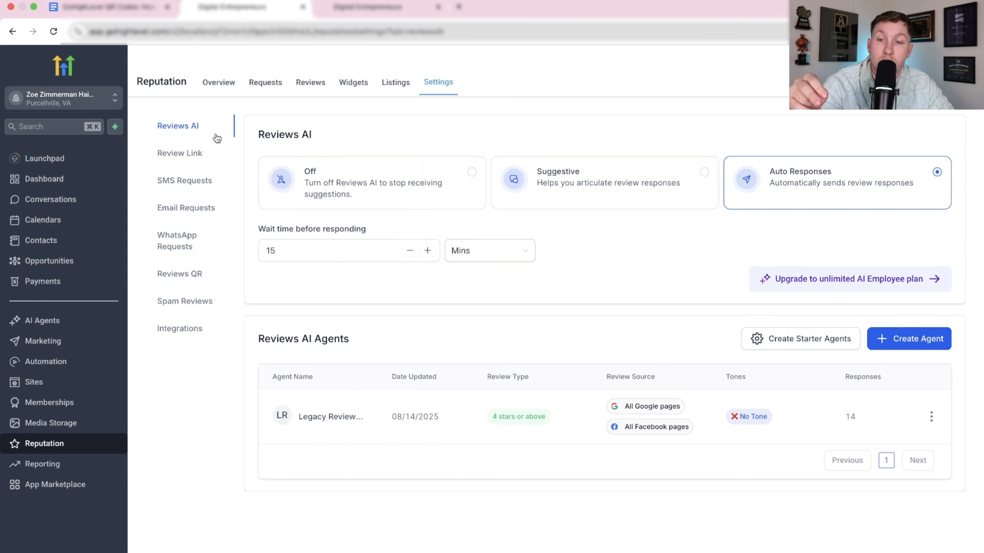
left_click(181, 153)
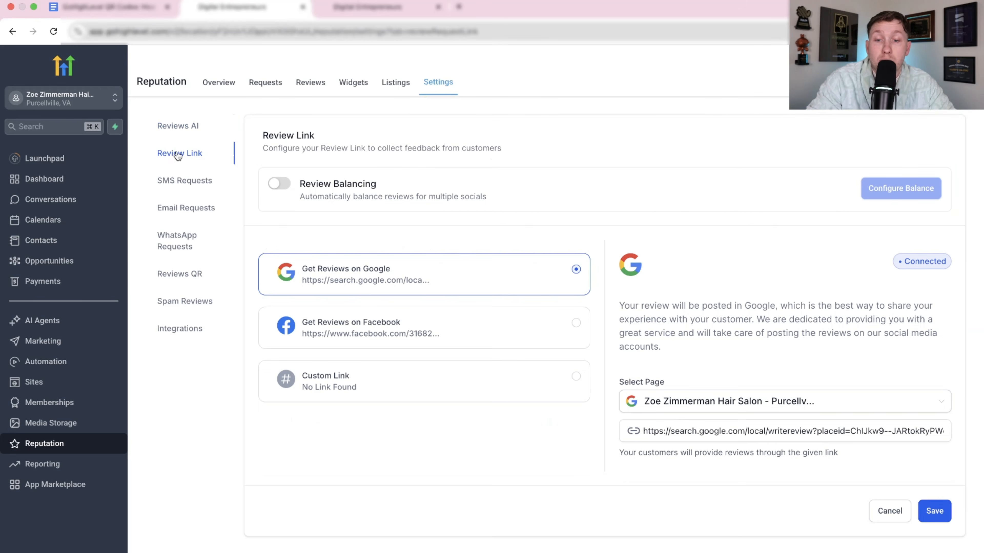
triple_click(803, 431)
right_click(804, 434)
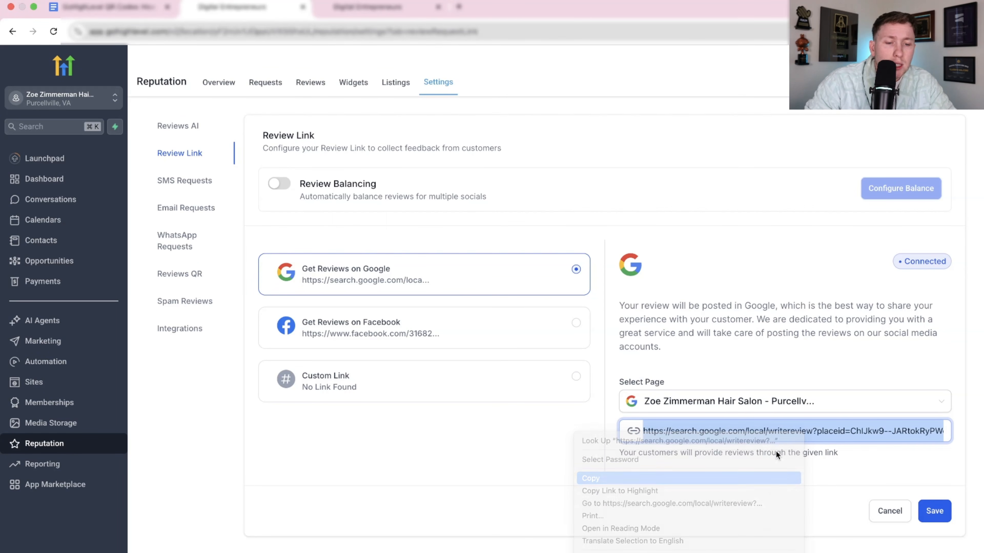
right_click(782, 425)
left_click(740, 469)
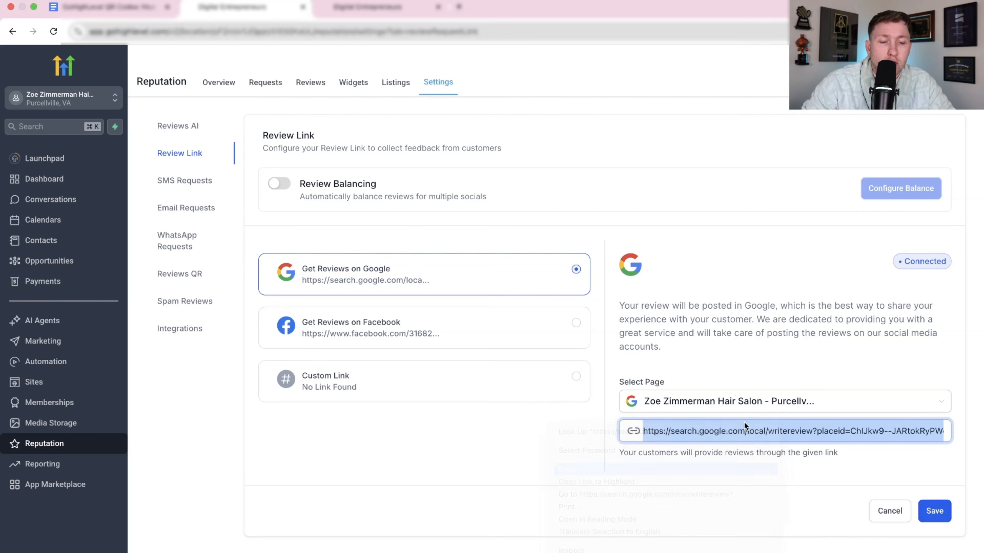
Return to the QR code being created and replace its Google URL with the copied review link.
left_click(385, 7)
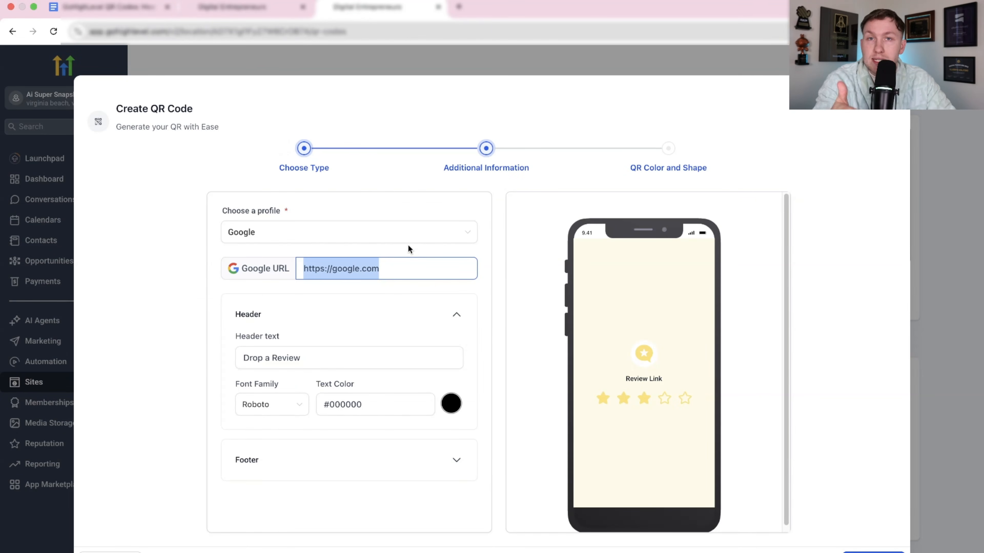
right_click(411, 274)
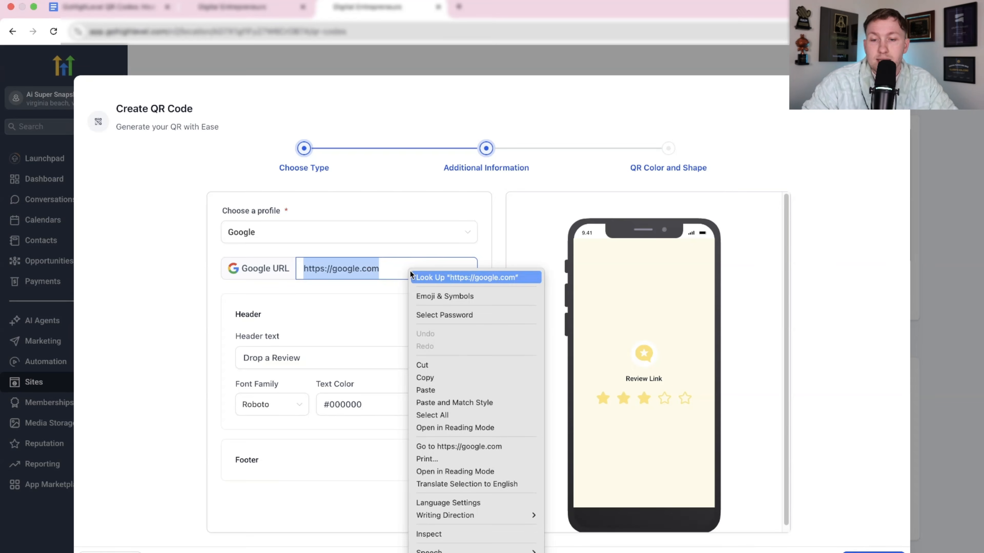
left_click(425, 390)
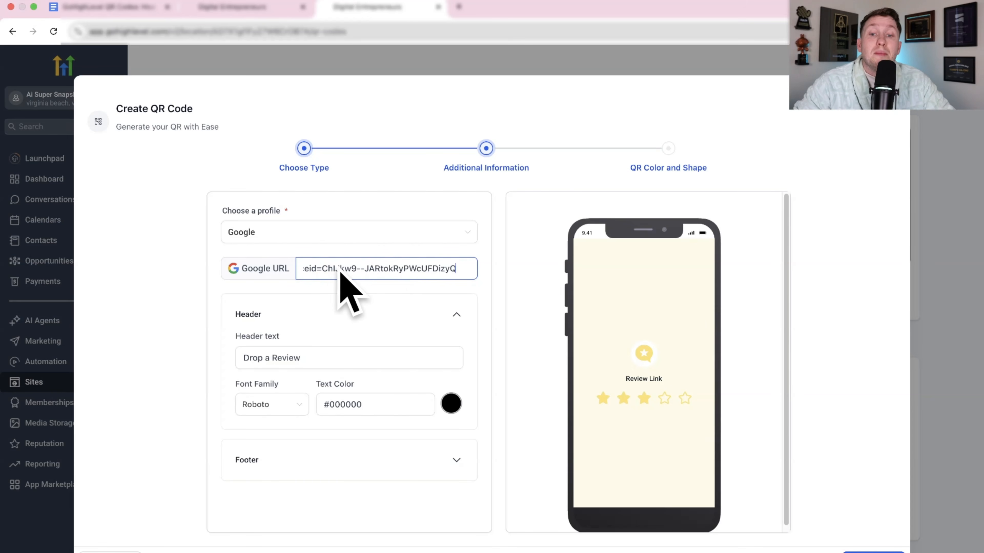
left_click(327, 315)
left_click(342, 331)
Go through the header and footer settings to the QR design stage and check its Shape & Form and Color options.
left_click(267, 357)
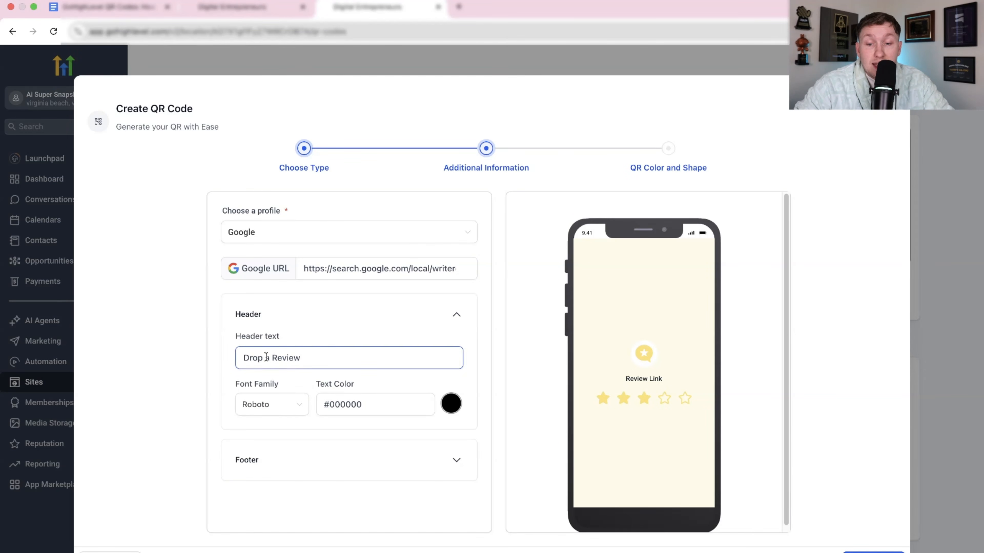
left_click(343, 457)
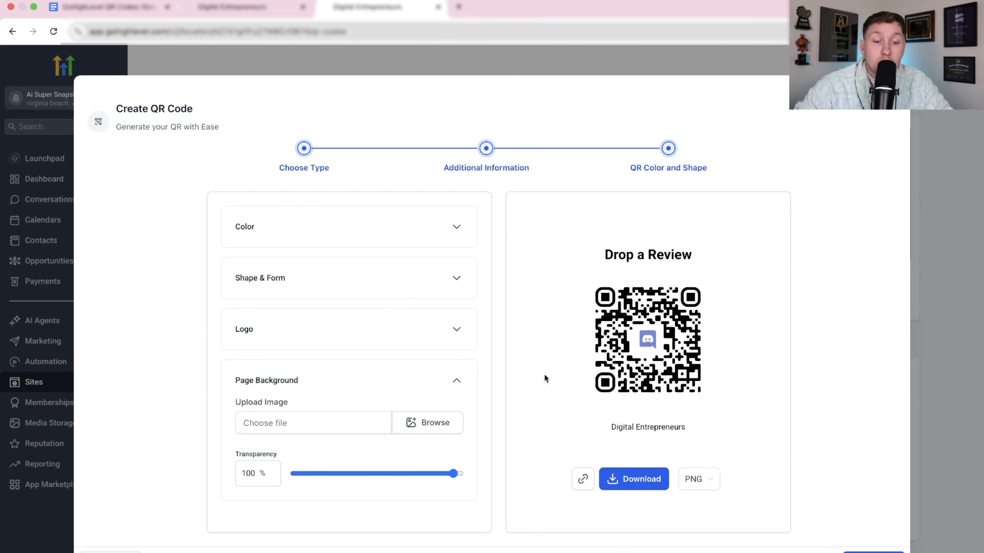
left_click(395, 263)
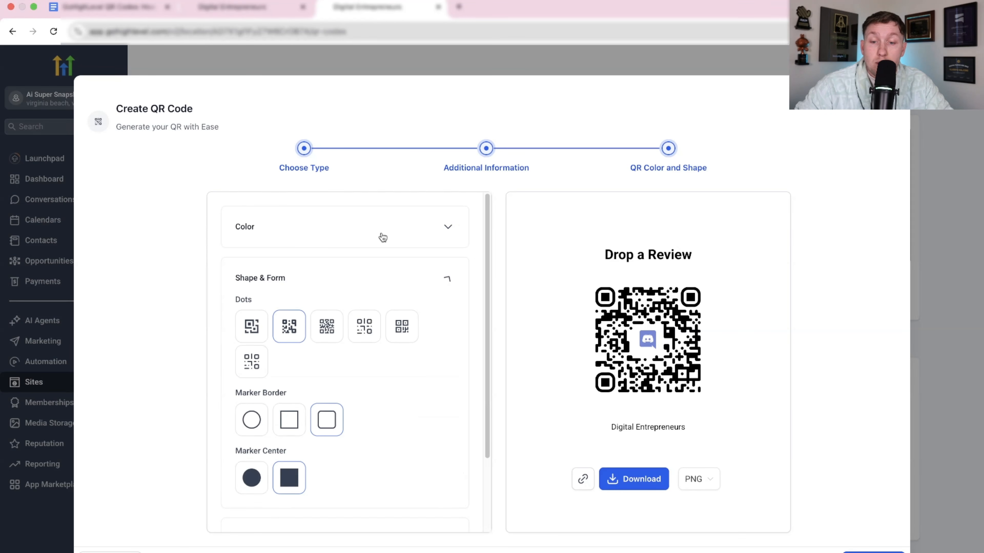
left_click(383, 238)
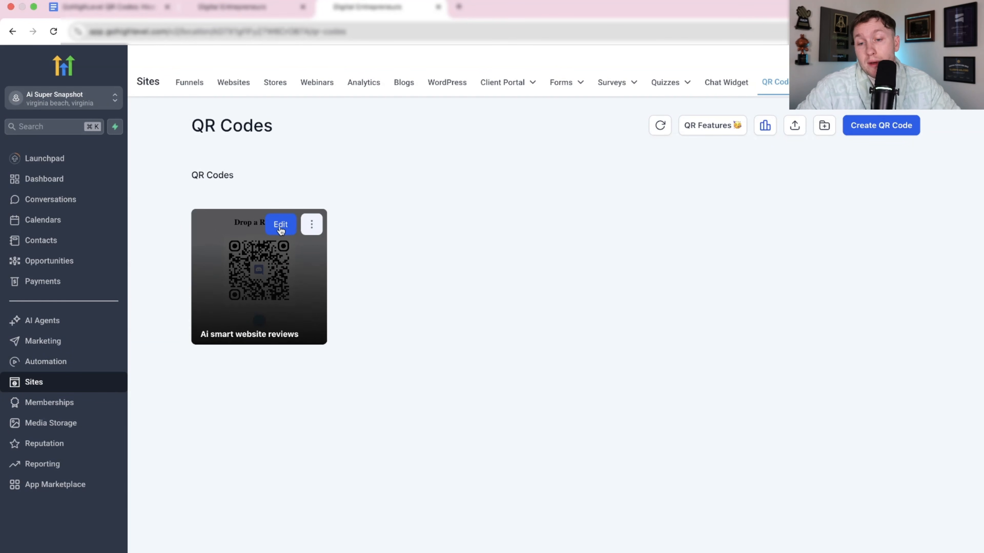
Check which download and management options the saved "Ai smart website reviews" QR code offers.
left_click(311, 224)
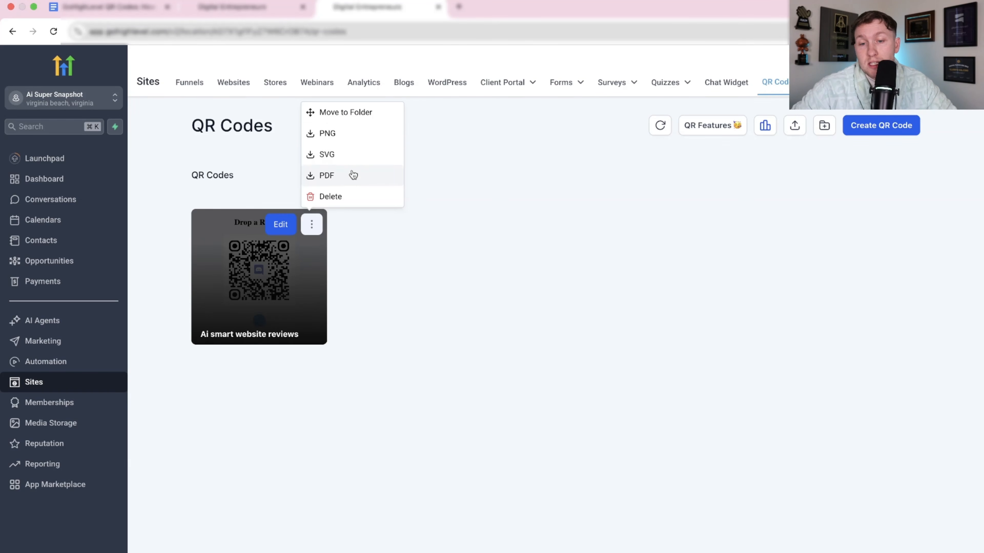
left_click(381, 308)
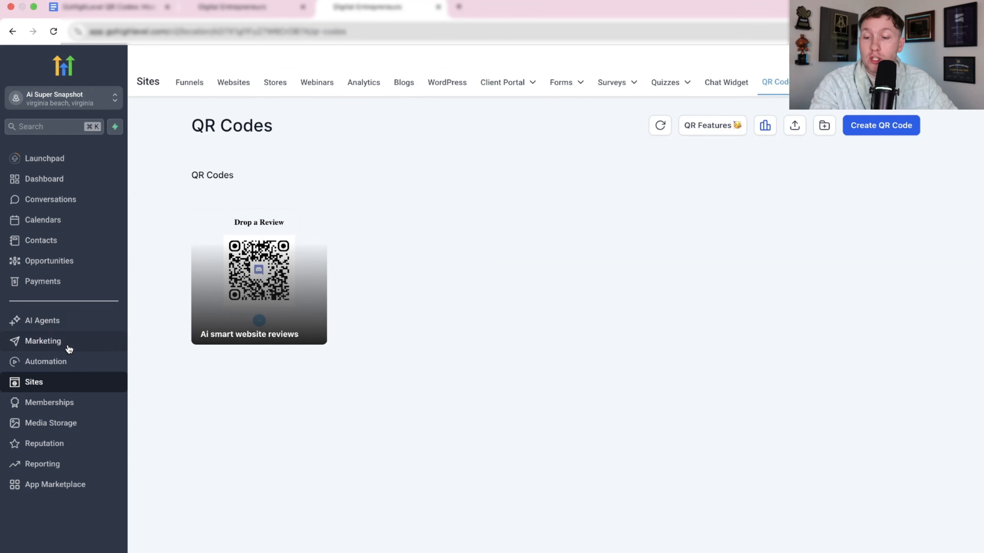
Open the Home page of the Plumber AI Smart Website in the page builder.
left_click(231, 95)
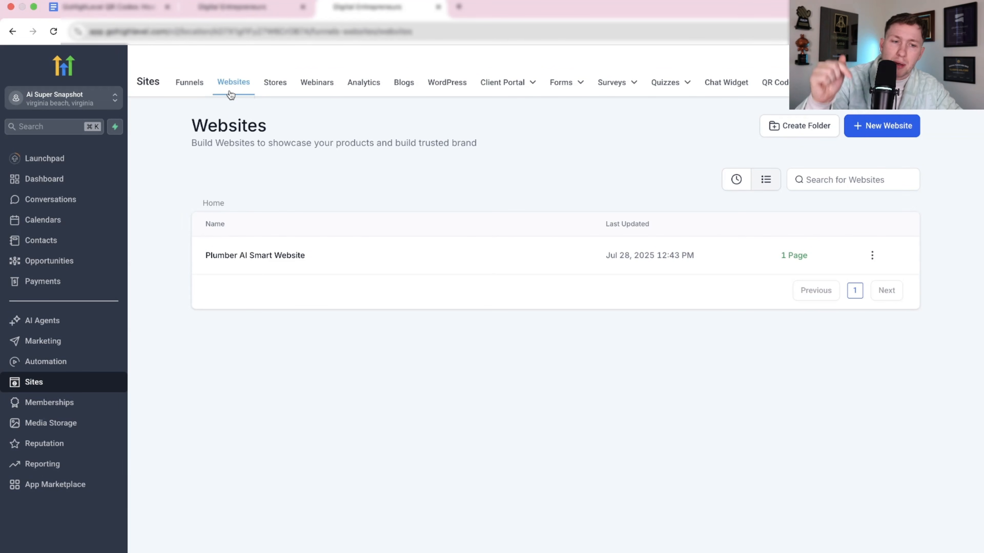
left_click(273, 255)
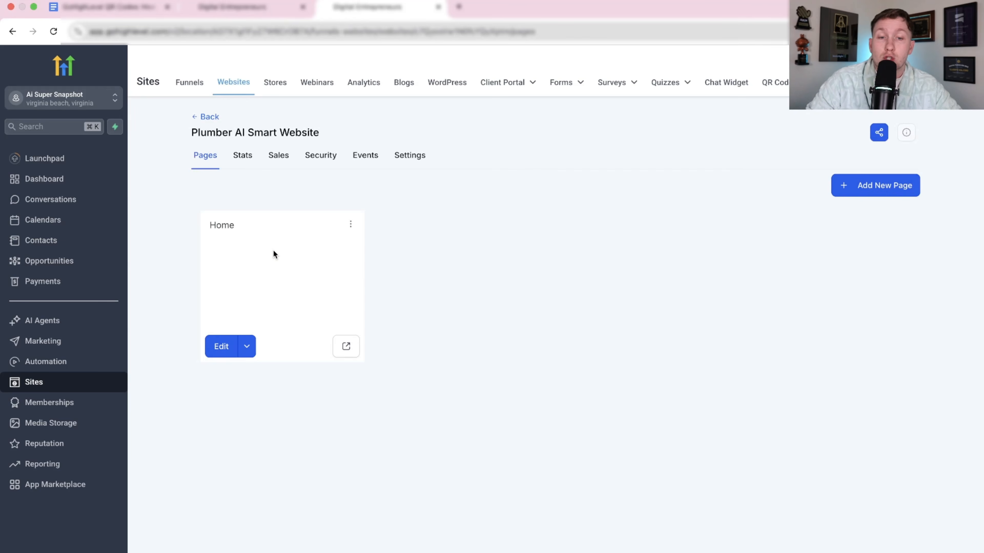
left_click(246, 346)
left_click(262, 316)
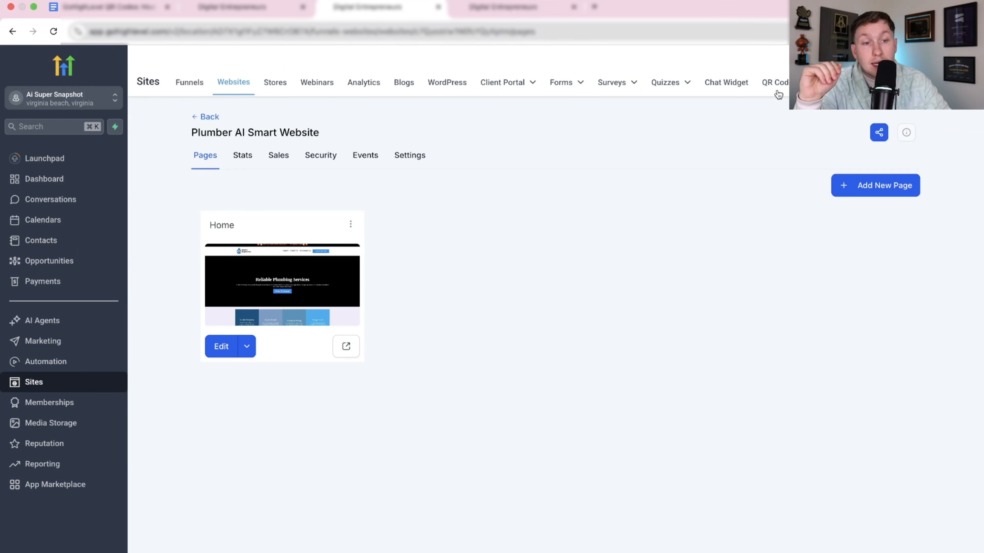
Revisit the QR Codes list and look at the options of the "Ai smart website reviews" code.
left_click(777, 92)
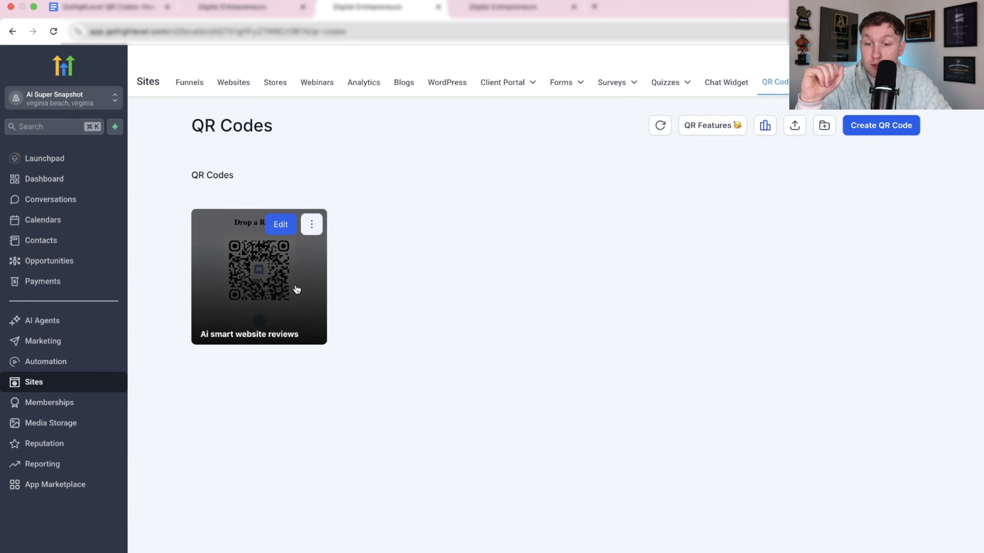
left_click(312, 225)
left_click(429, 286)
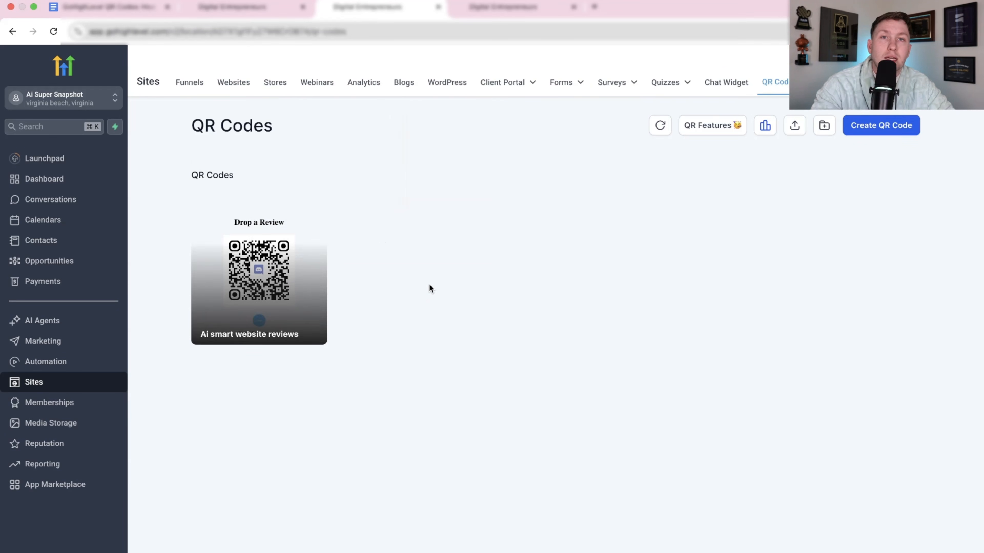
Add a QR Code element directly beneath the plumbing page's hero section and assign the "Ai smart website reviews" code to it.
left_click(508, 9)
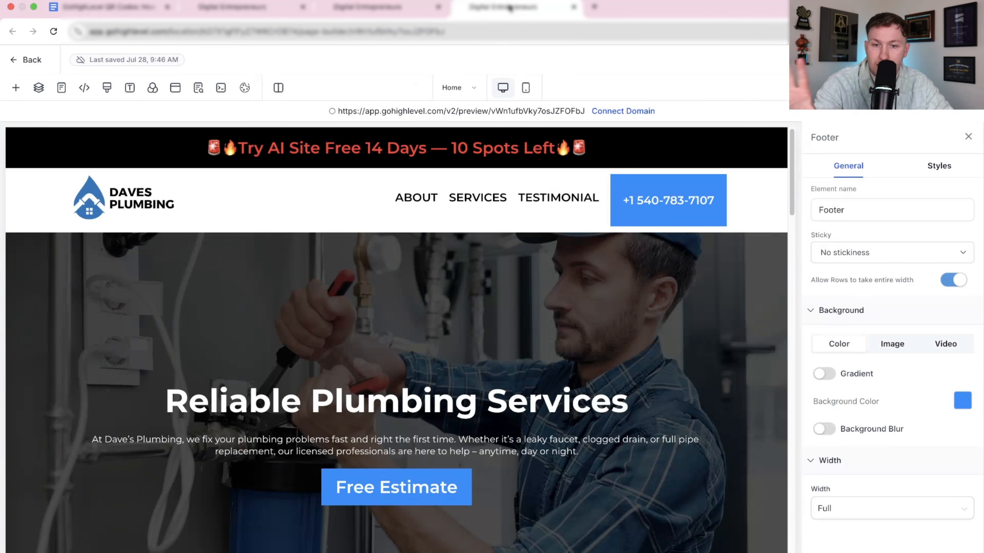
scroll(403, 310, "down", 10)
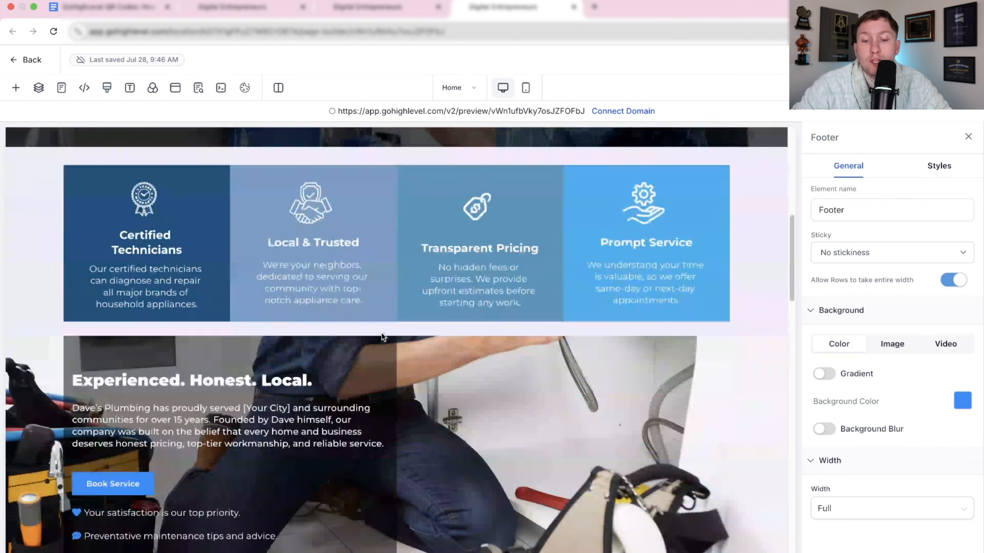
scroll(384, 335, "up", 3)
left_click(397, 240)
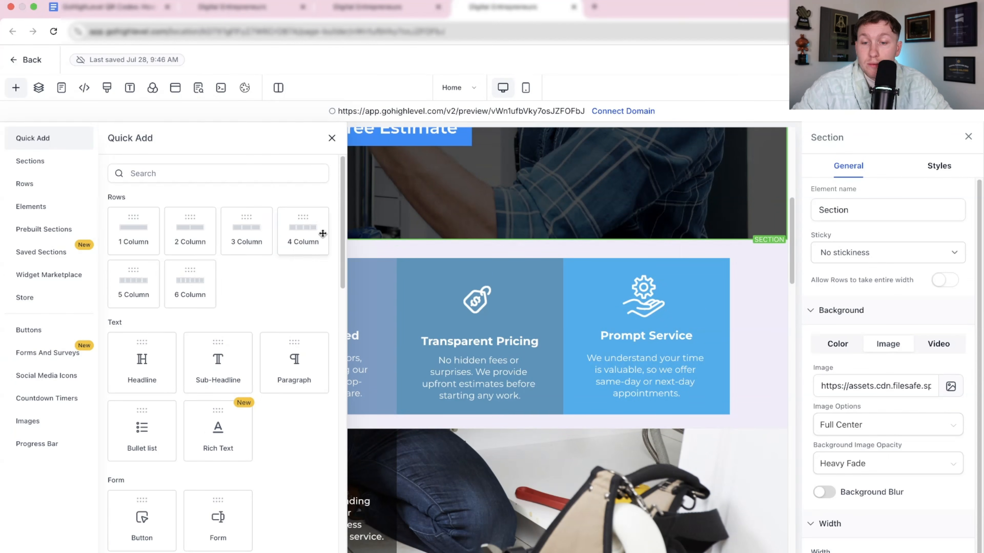
scroll(193, 318, "down", 10)
scroll(192, 318, "down", 3)
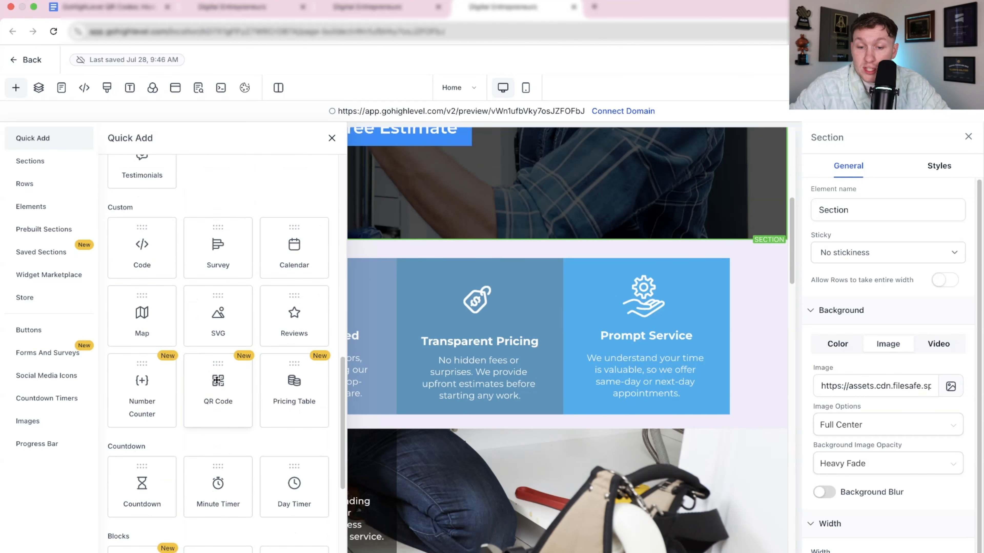
left_click_drag(215, 388, 375, 259)
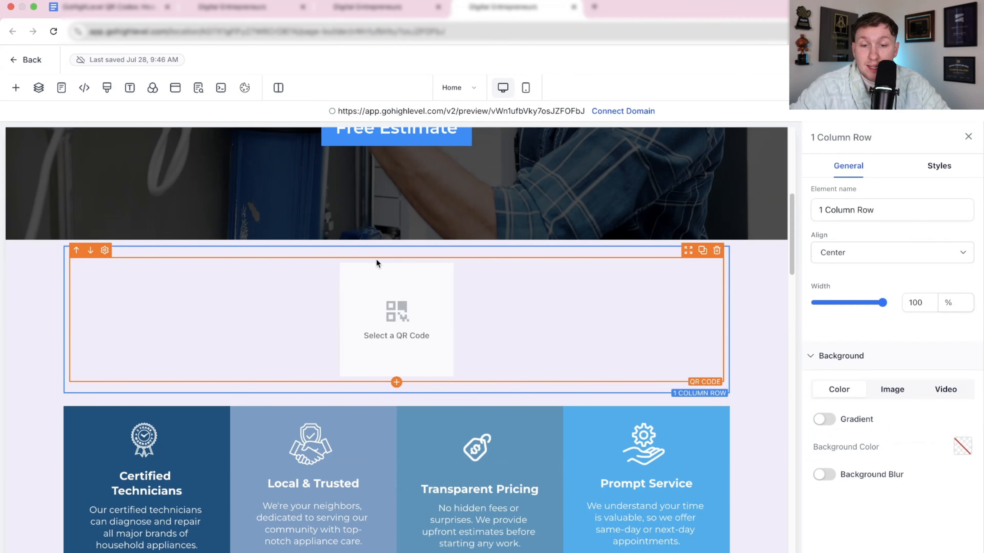
left_click(388, 318)
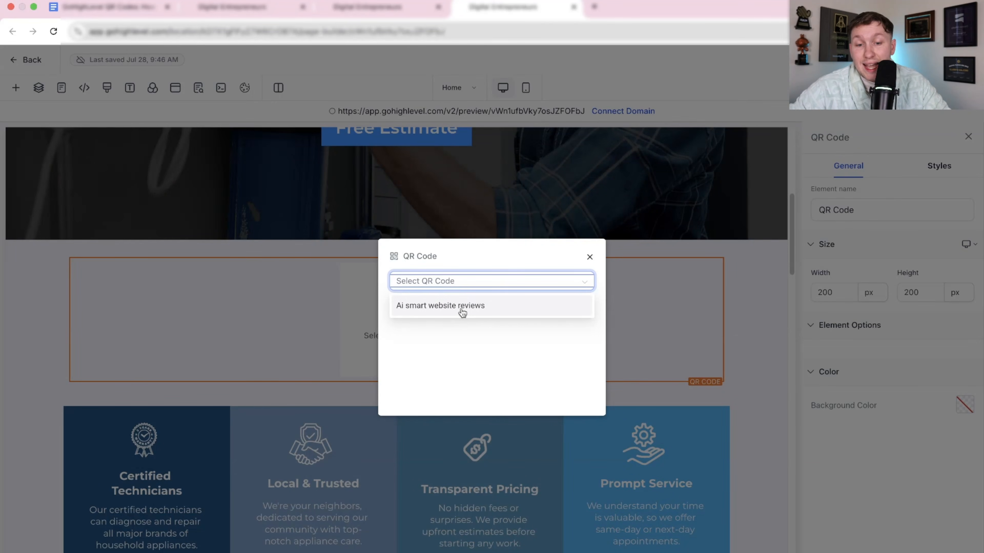
left_click(461, 307)
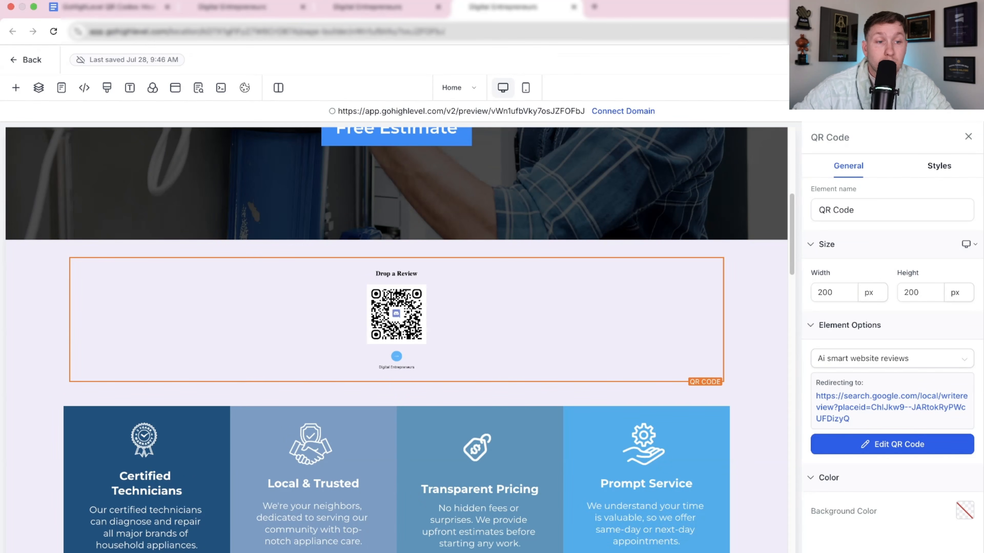
Preview the Home page and check how the QR code appears beneath the hero section.
left_click(198, 88)
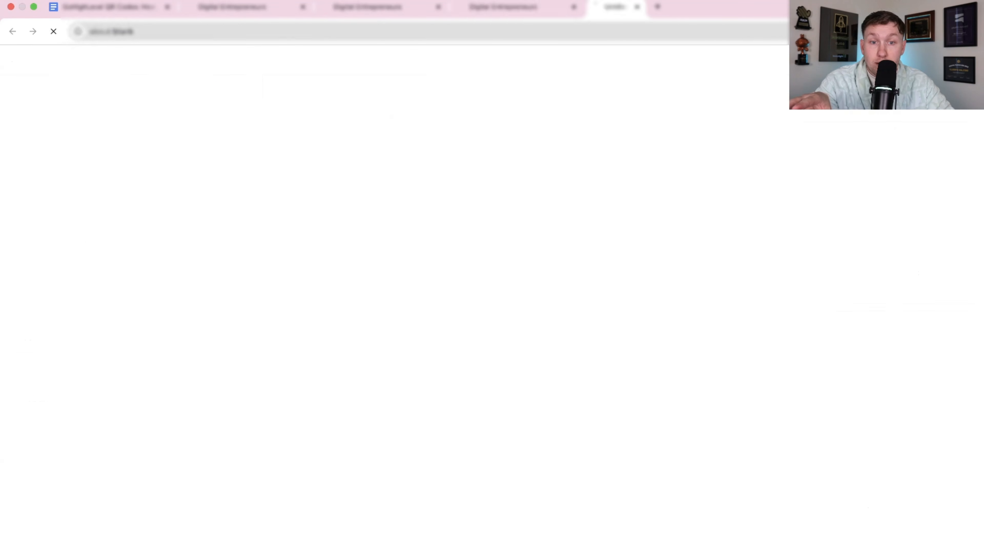
scroll(499, 375, "down", 5)
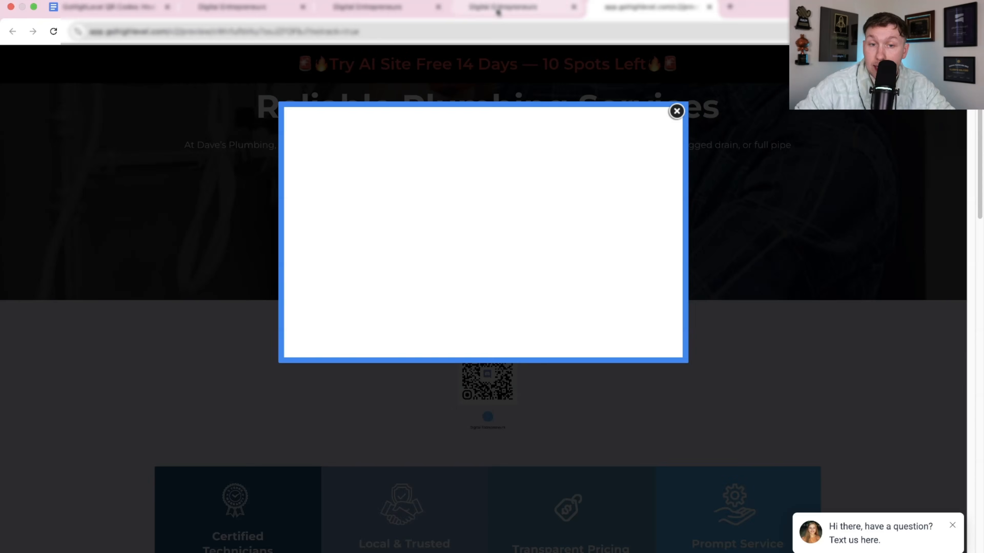
Go back from the page preview to the QR Codes list and examine the saved review code's export formats.
left_click(494, 9)
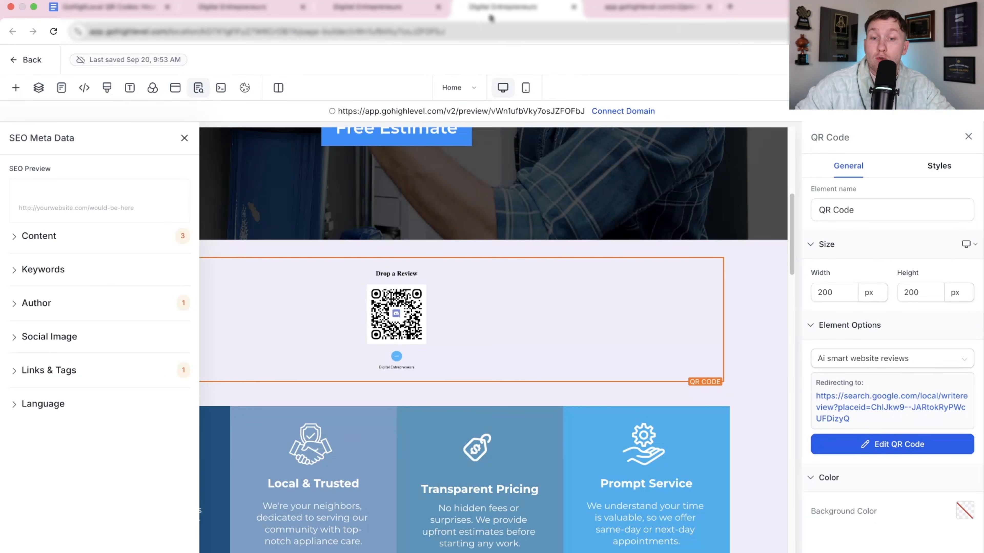
left_click(403, 16)
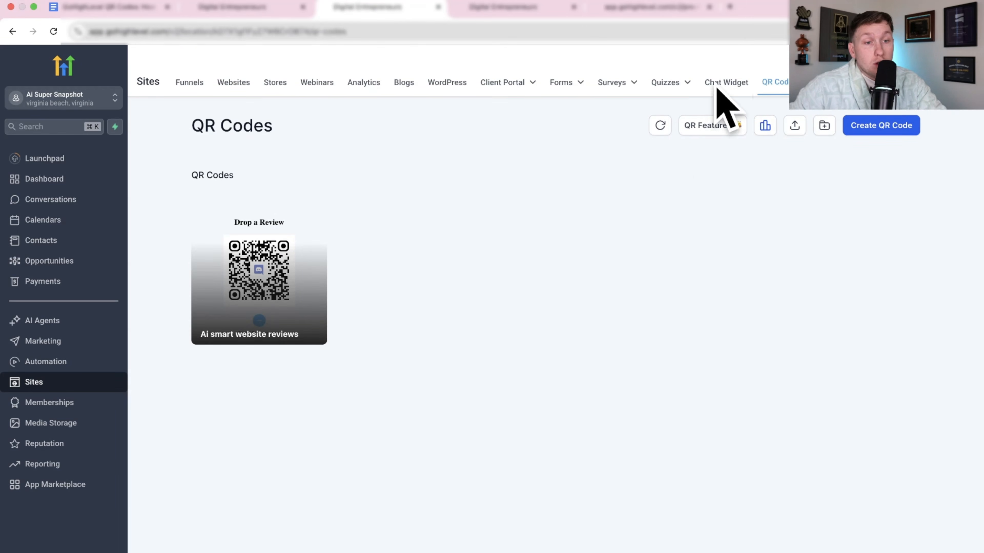
left_click(311, 224)
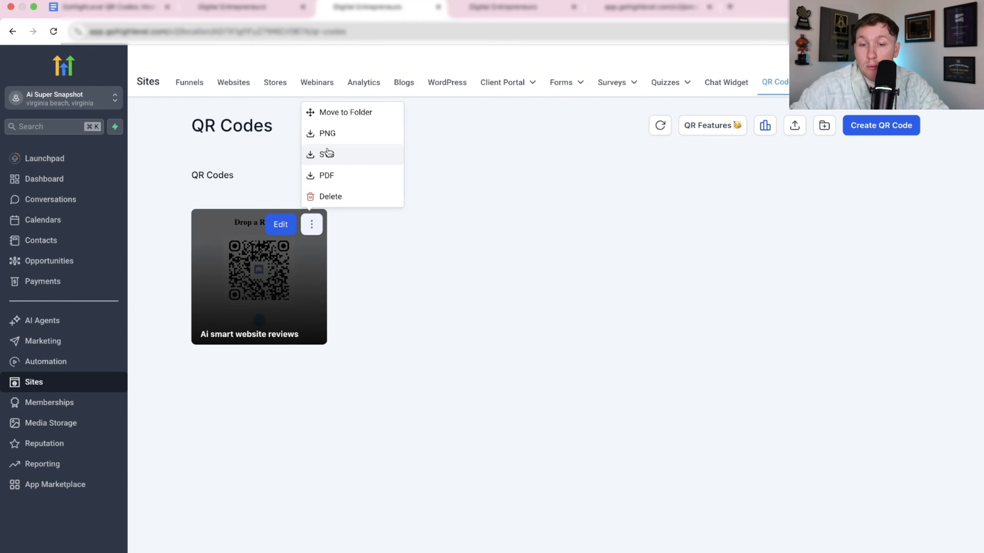
left_click(379, 272)
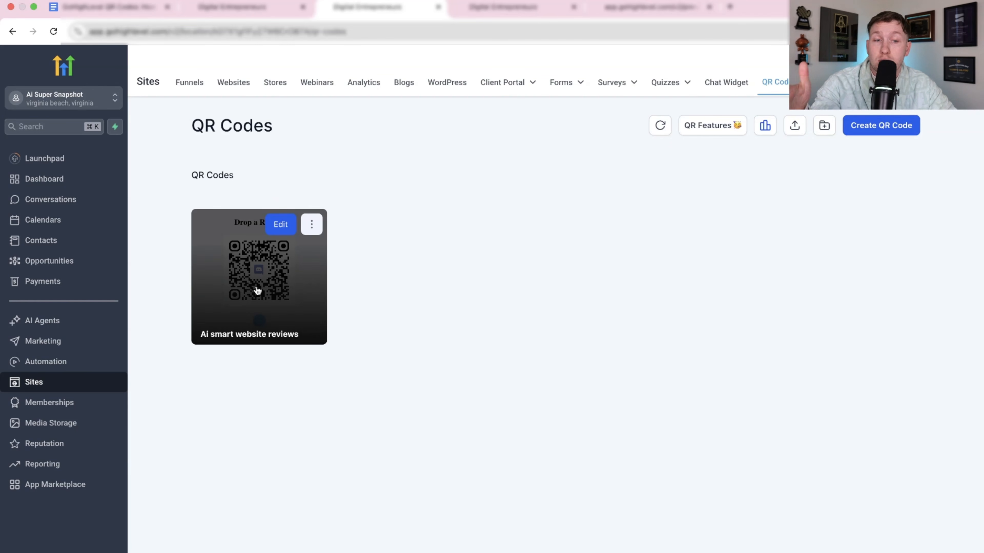
Refresh the QR Codes list and look over the QR Features overview, closing it when done.
left_click(655, 127)
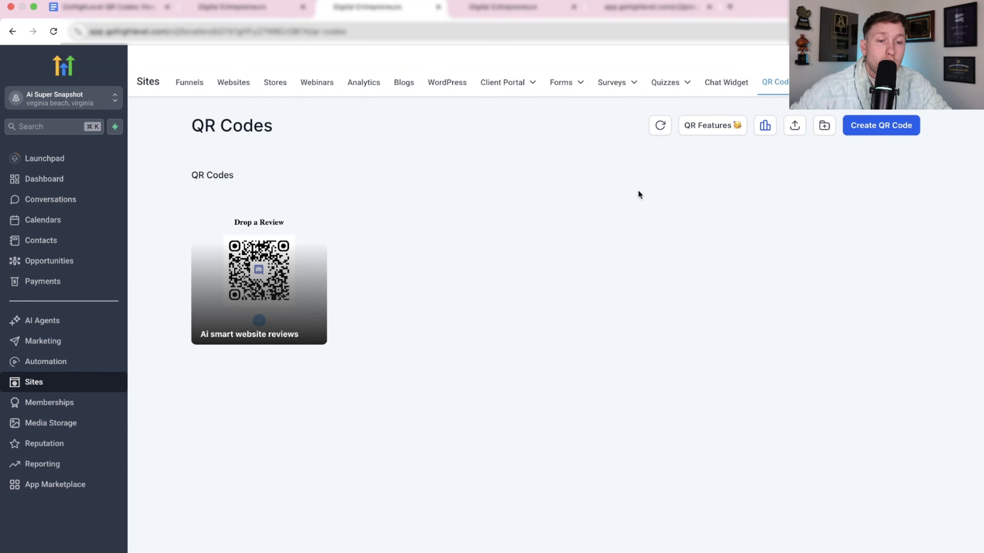
left_click(704, 127)
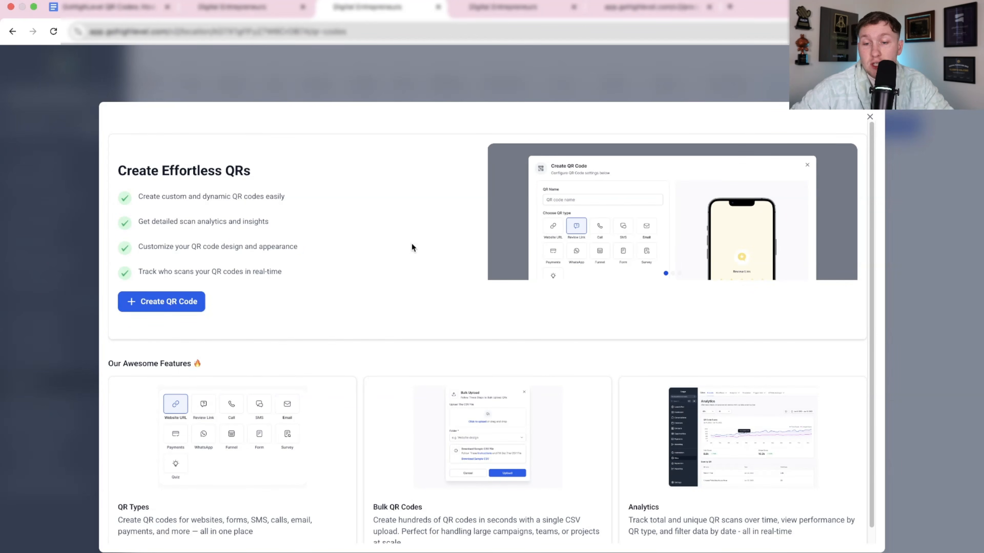
left_click(869, 116)
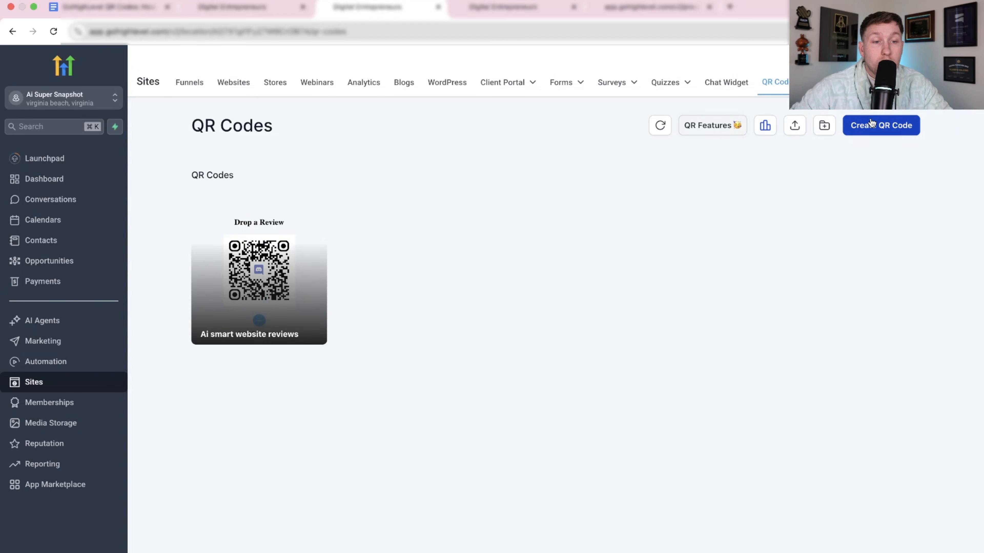
Open the analytics for QR codes and examine the scans and unique scans with the source set to QR Codes.
left_click(766, 131)
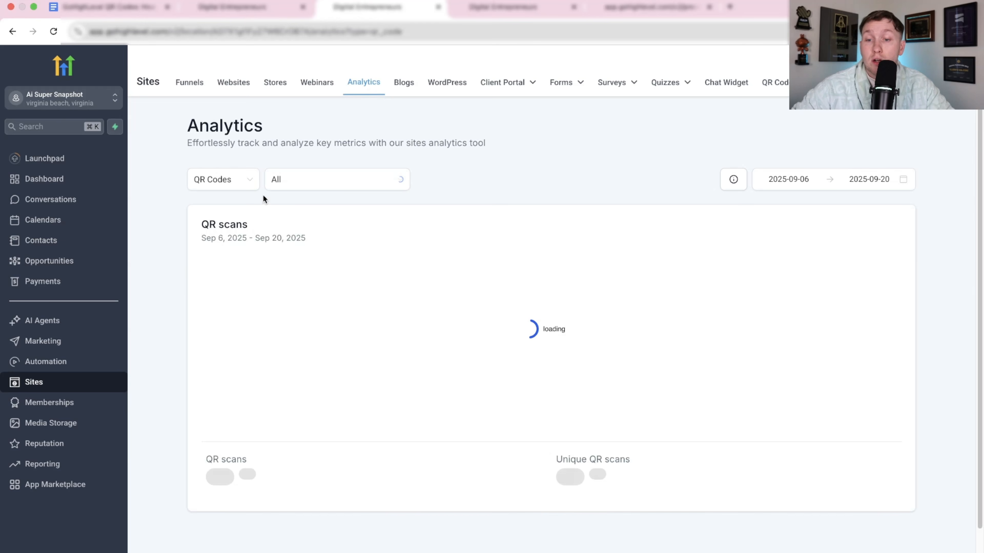
left_click(223, 179)
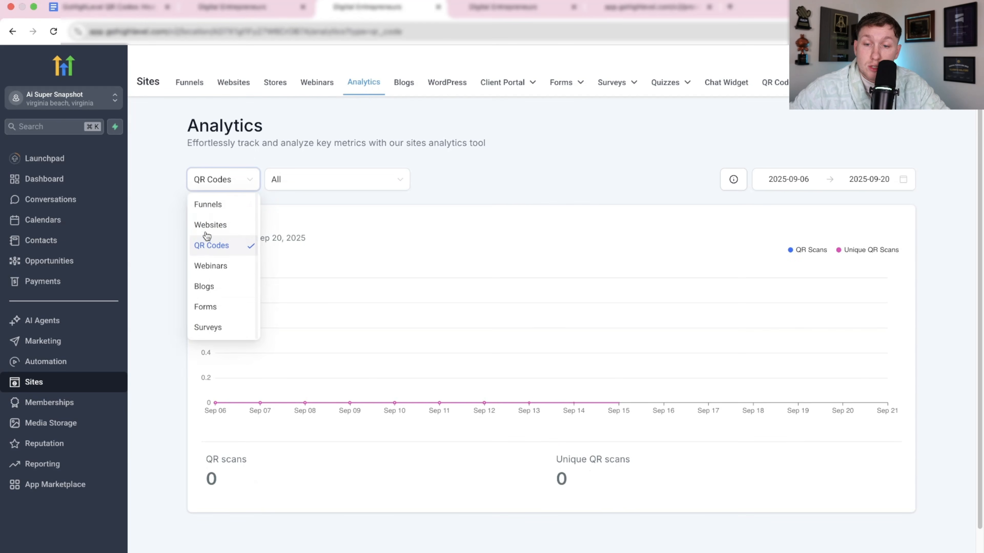
left_click(215, 246)
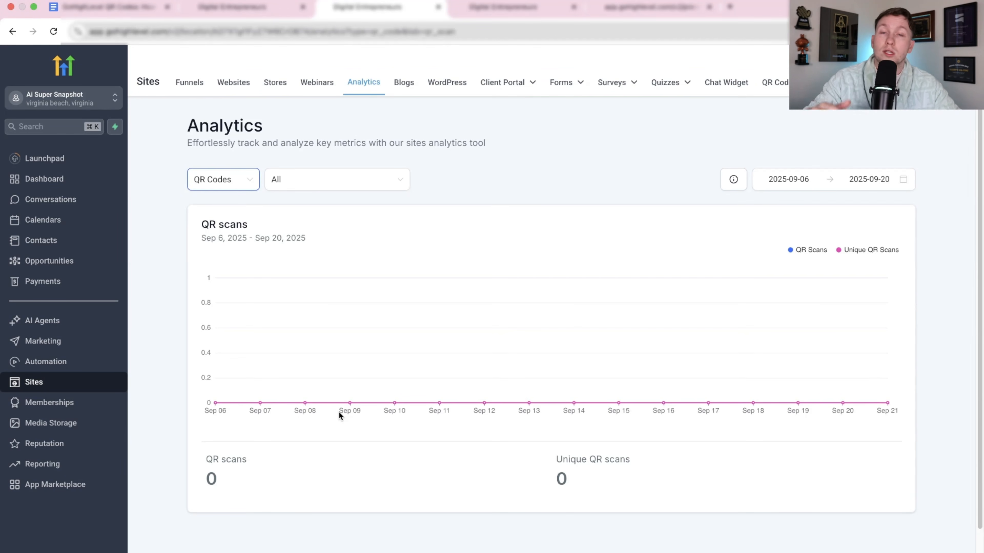
mouse_move(382, 344)
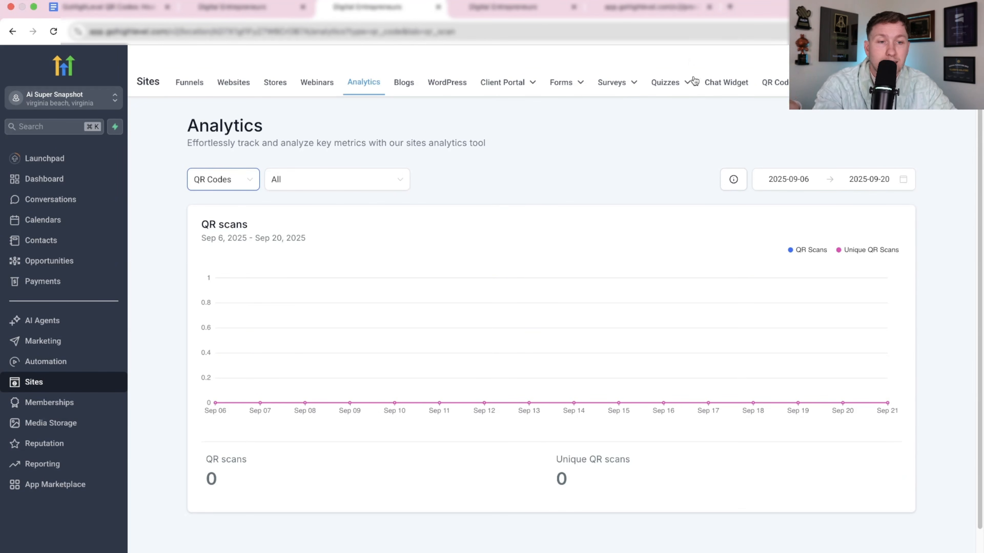
Return to the QR Codes list and examine the bulk creation form with its CSV upload, as well as the types offered for a new code.
left_click(775, 82)
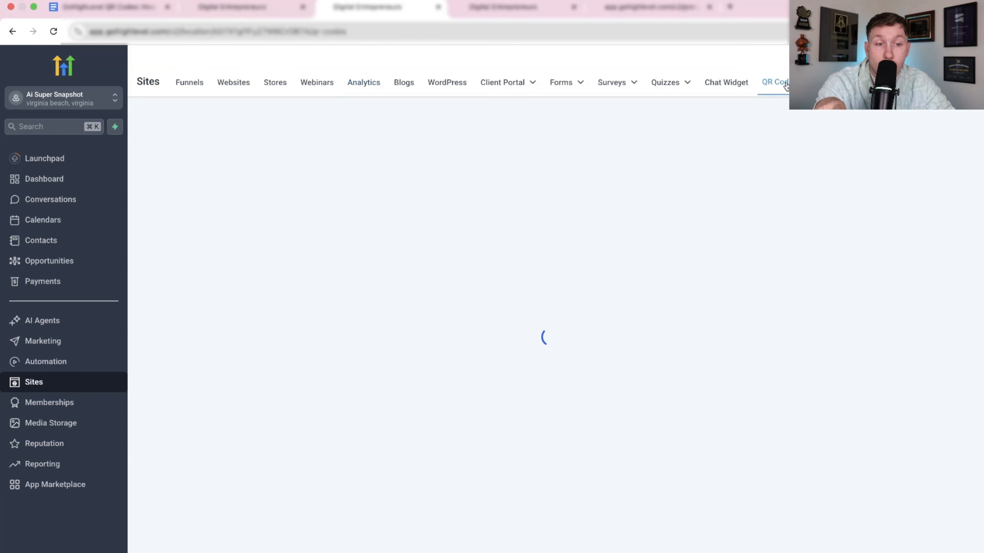
left_click(794, 127)
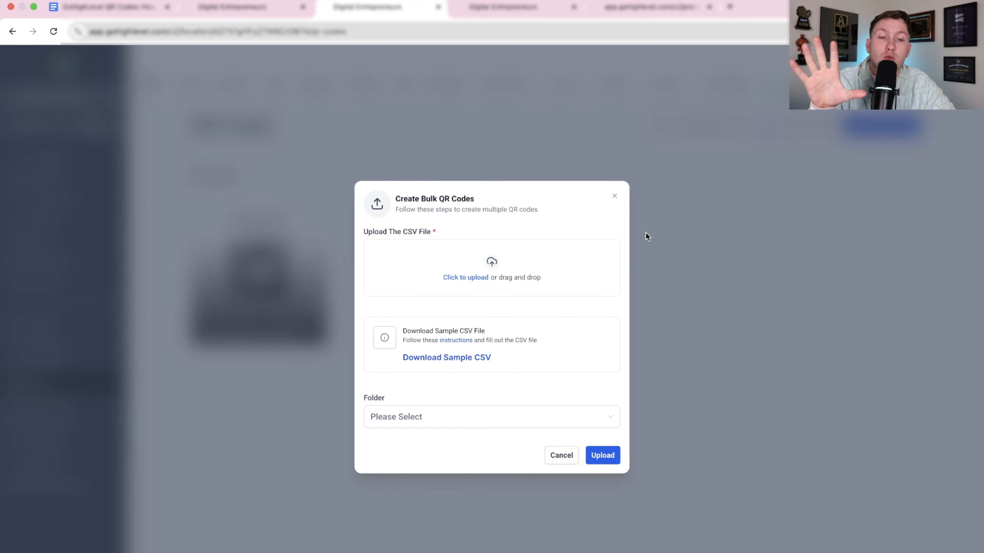
left_click(614, 197)
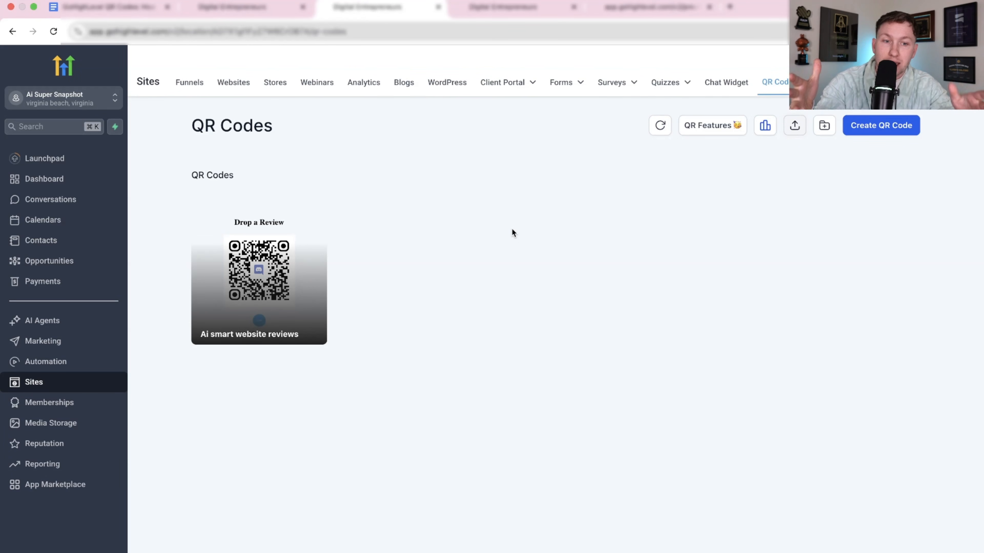
left_click(799, 129)
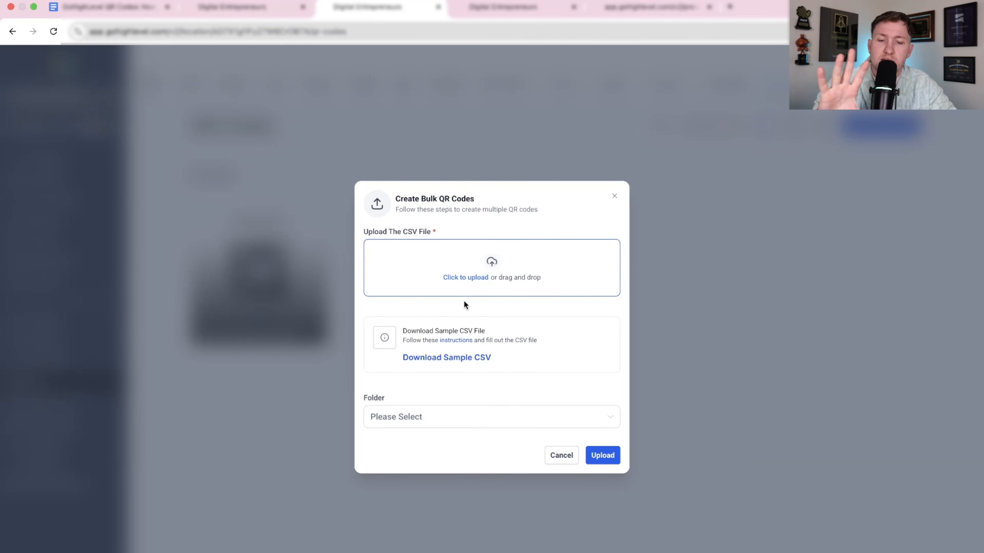
left_click(615, 194)
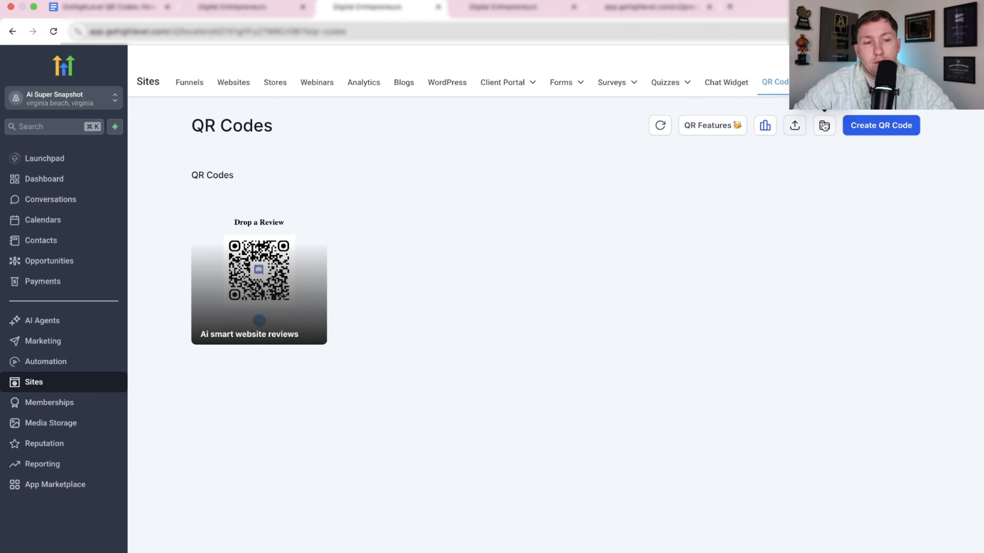
left_click(875, 136)
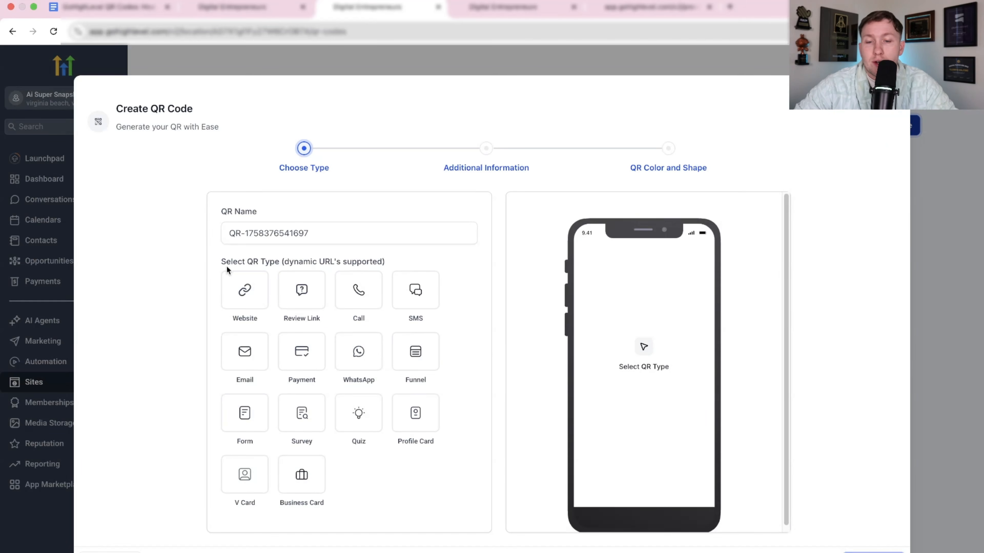
left_click(887, 124)
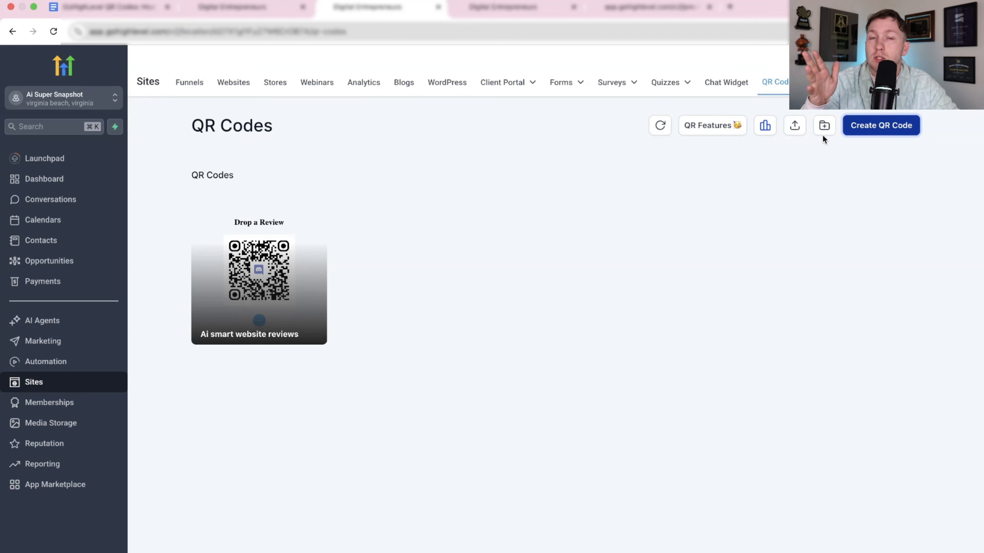